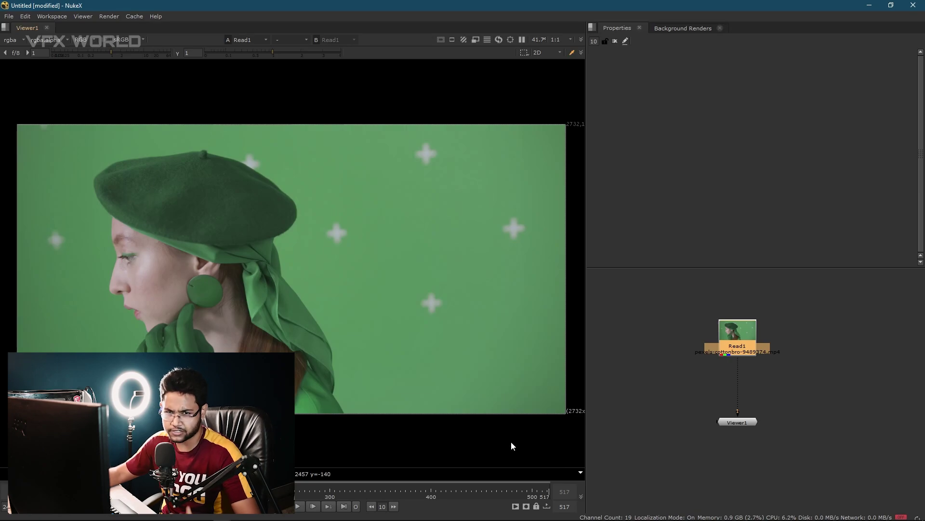
# - Set the project's full size format to 2732x1440 to match the green screen clip's resolution
pyautogui.click(682, 385)
pyautogui.press('s')
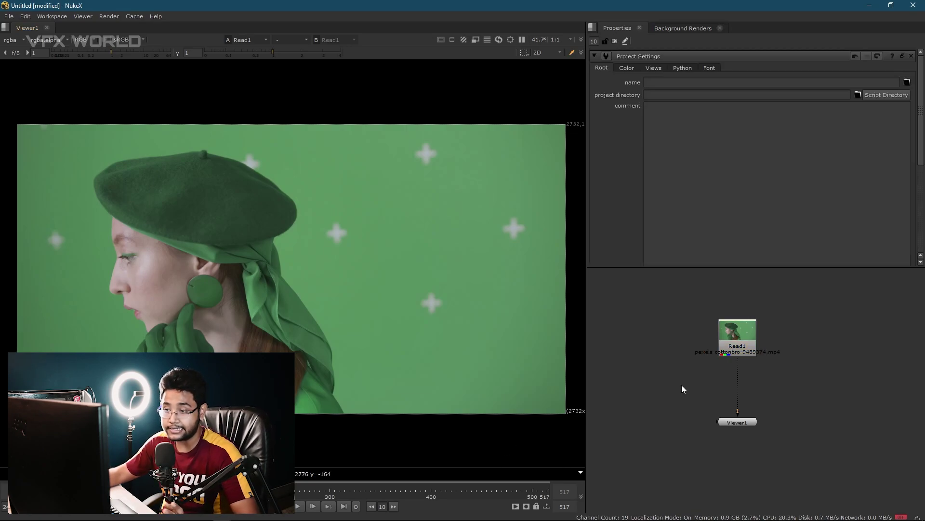
pyautogui.moveTo(569, 416); pyautogui.dragTo(394, 399, button='middle')
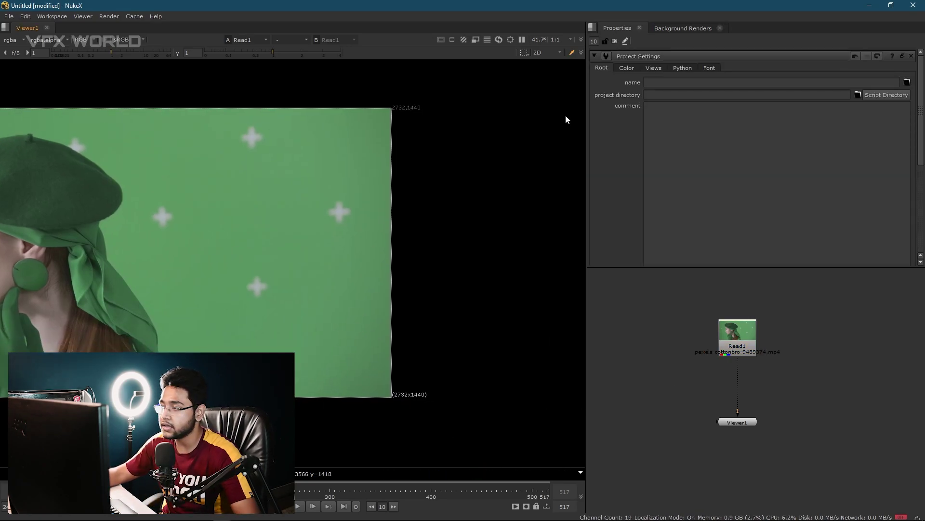
pyautogui.scroll(-5, 651, 187)
pyautogui.click(685, 225)
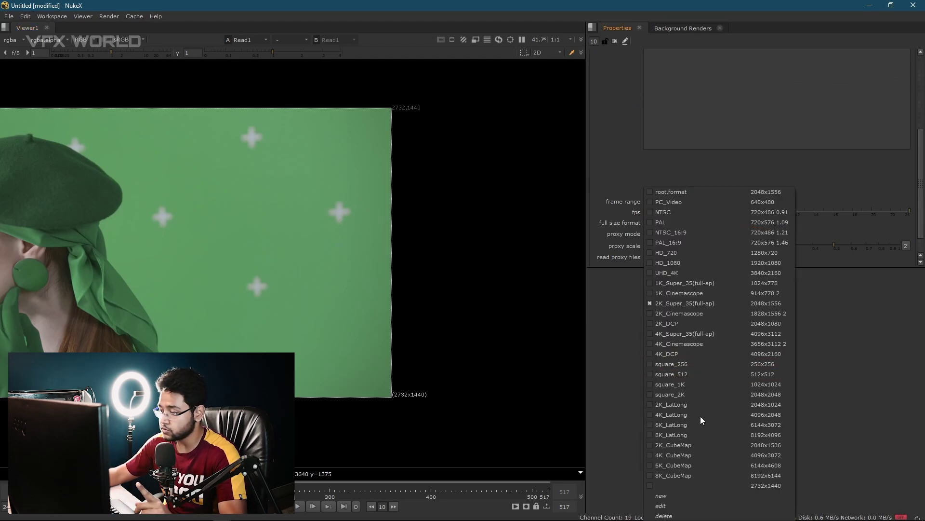
pyautogui.click(718, 485)
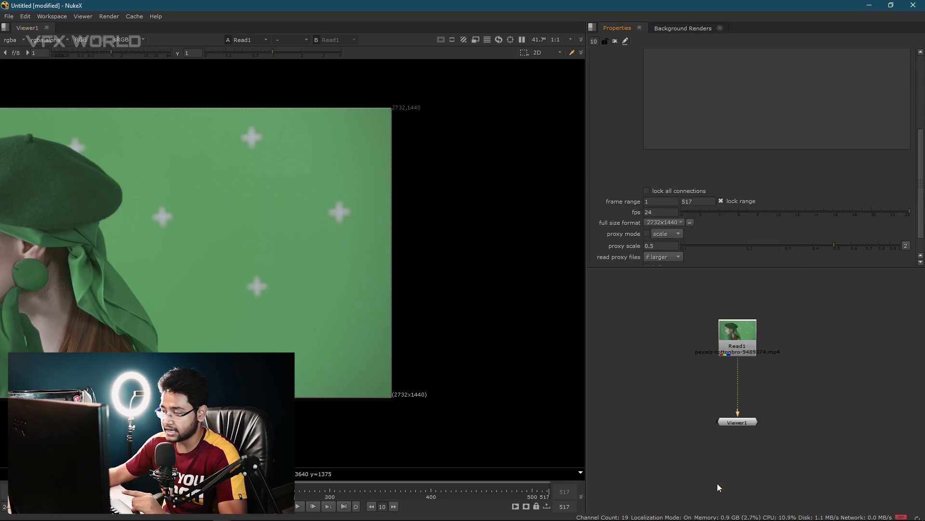
# - Set the last frame of the project's frame range to 50
pyautogui.doubleClick(717, 201)
pyautogui.write('50')
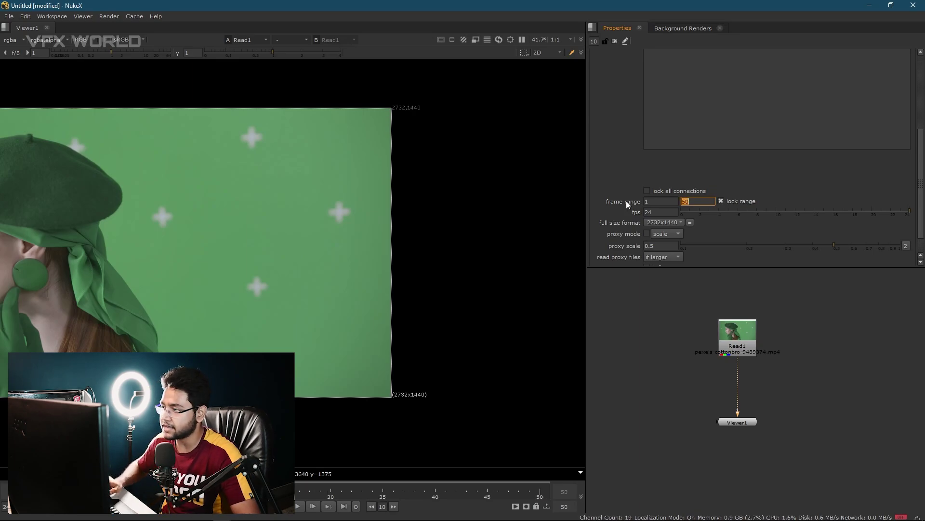
pyautogui.press('Return')
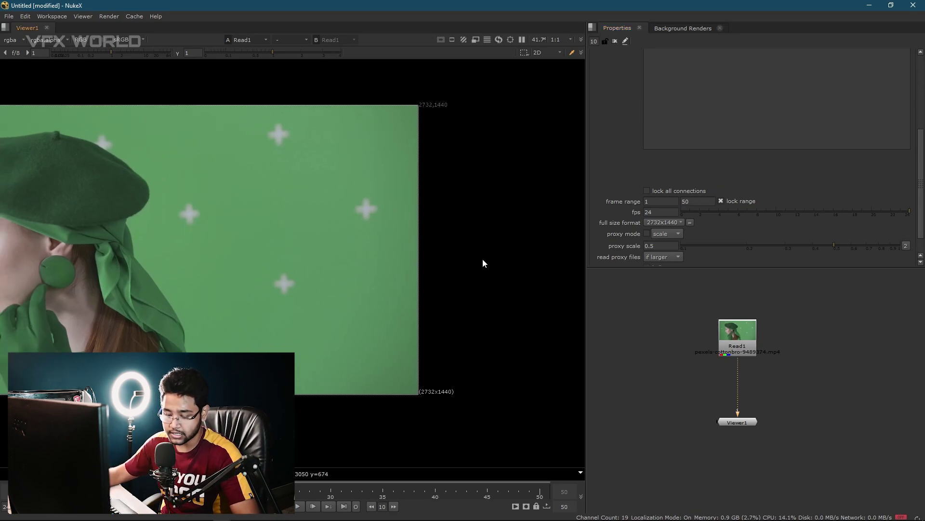
# - Fit the whole clip in the viewer and play it through to review the footage
pyautogui.press('f')
pyautogui.click(314, 506)
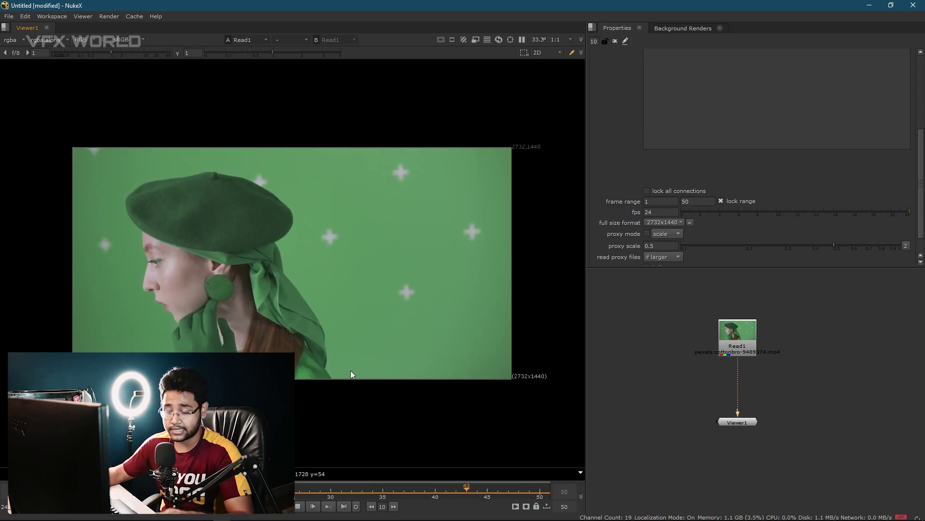
pyautogui.click(299, 506)
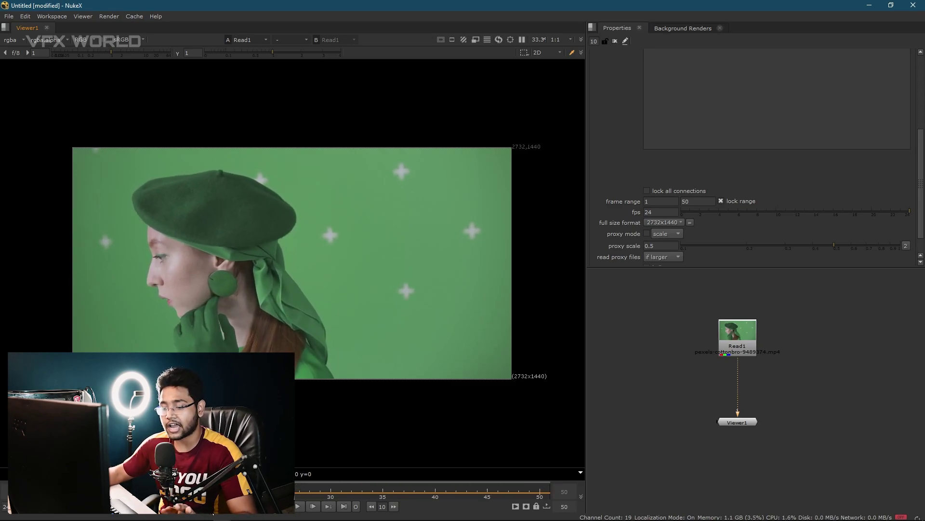
# - Add a PlanarTracker node between the Read1 clip and the viewer
pyautogui.scroll(5, 401, 293)
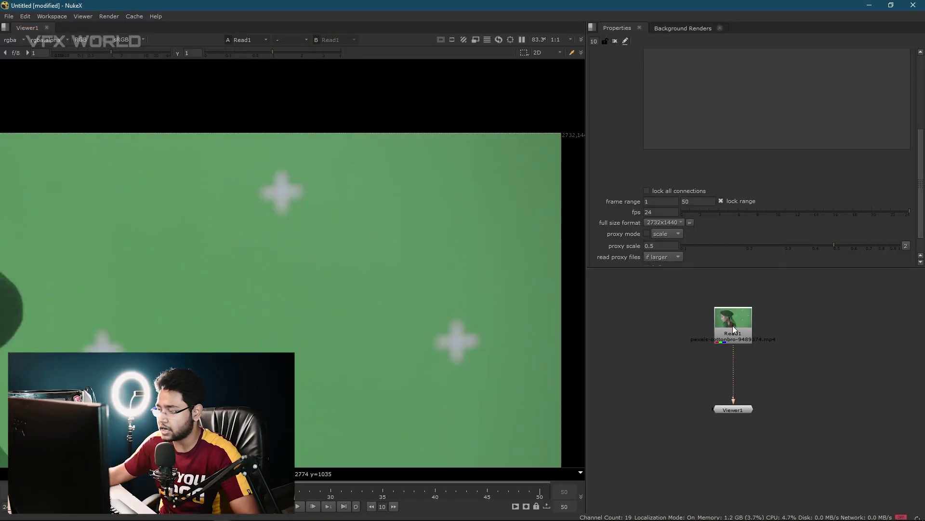
pyautogui.click(733, 329)
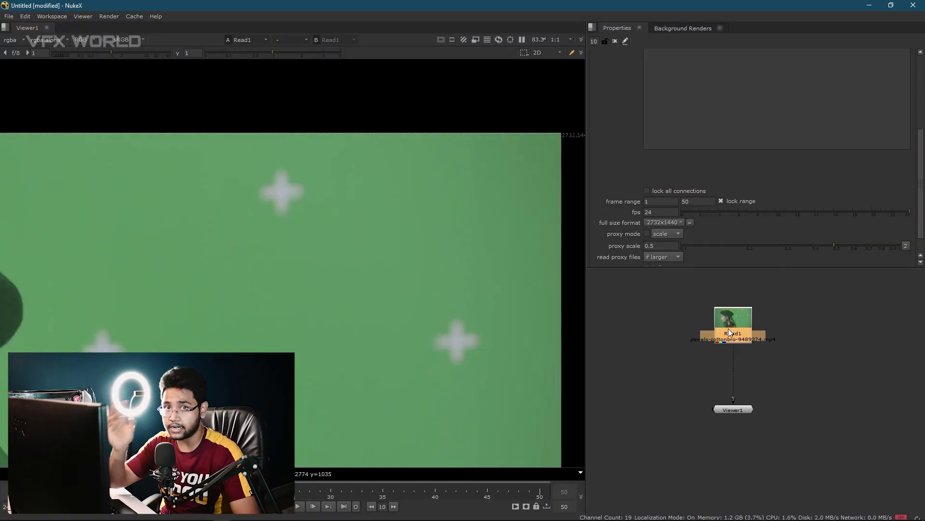
pyautogui.press('Tab')
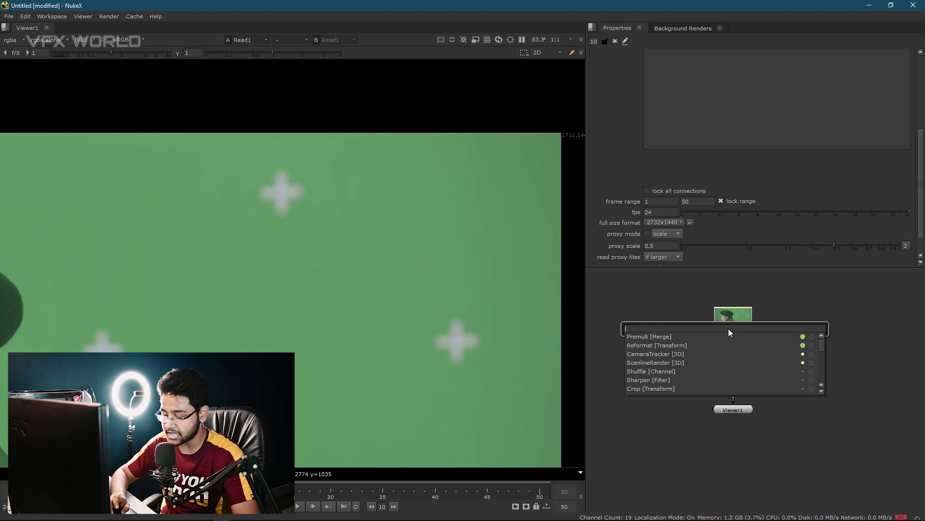
pyautogui.write('planna')
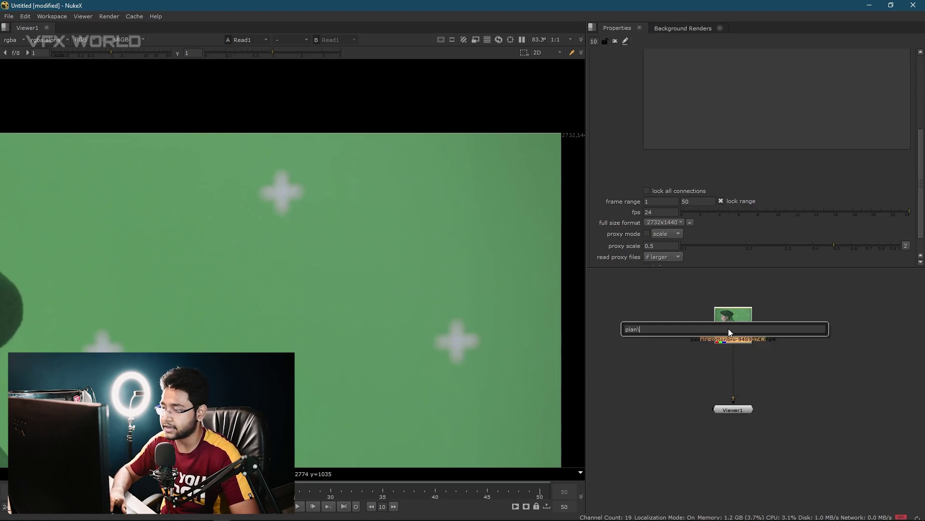
pyautogui.press('BackSpace')
pyautogui.press('BackSpace')
pyautogui.press('BackSpace')
pyautogui.press('Down')
pyautogui.press('Return')
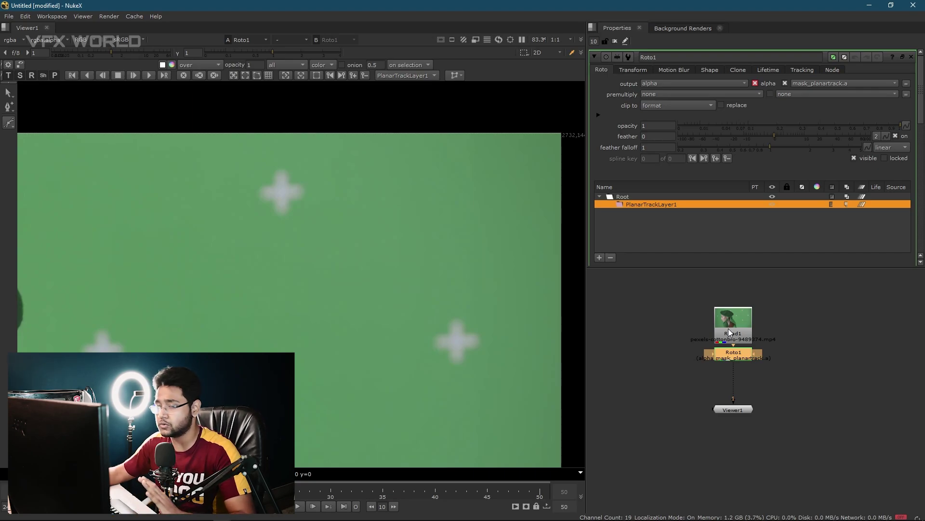
# - Draw an ellipse around the white cross marker beside the beret and center it on the marker
pyautogui.scroll(2, 240, 201)
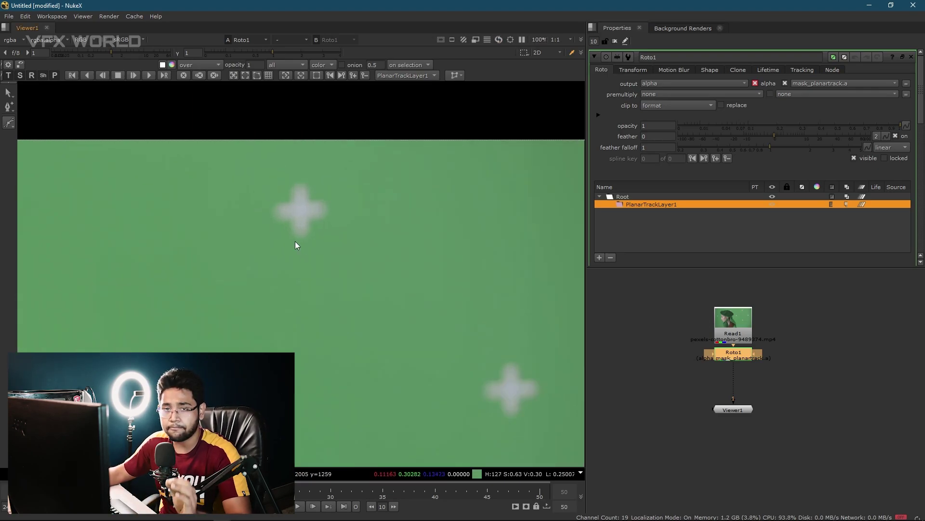
pyautogui.press('l')
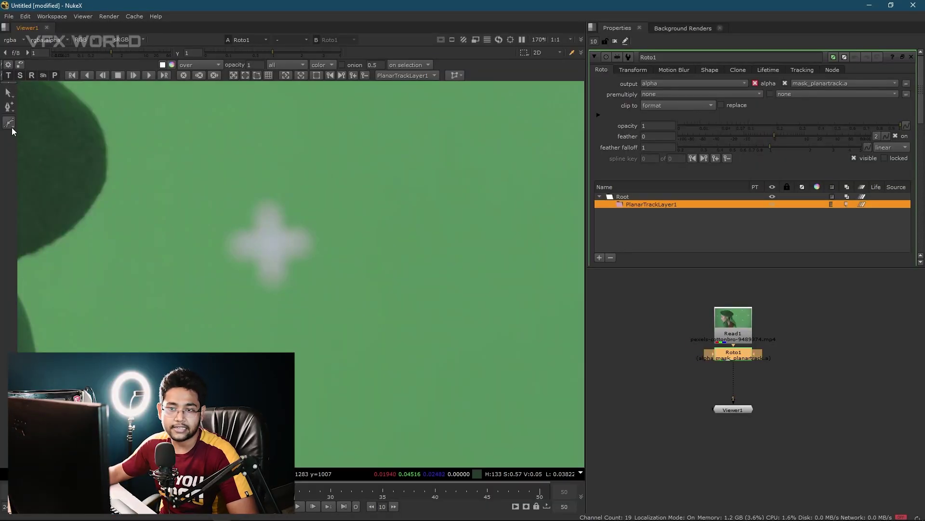
pyautogui.click(10, 123)
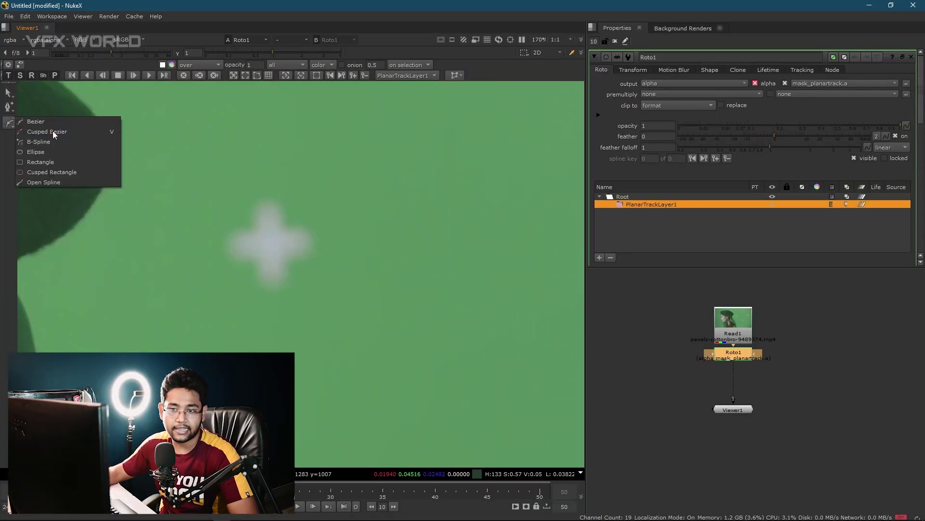
pyautogui.click(53, 152)
pyautogui.scroll(2, 262, 256)
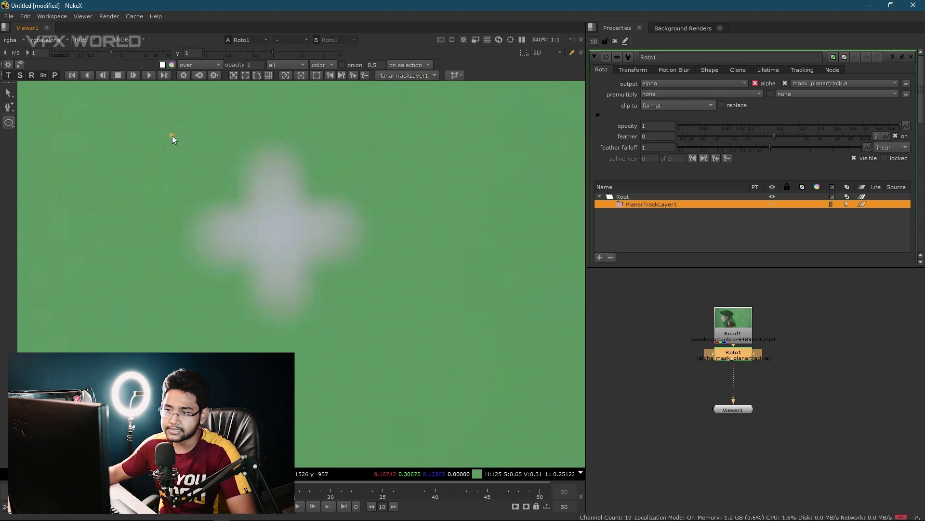
pyautogui.moveTo(172, 135); pyautogui.dragTo(381, 342)
pyautogui.moveTo(444, 117); pyautogui.dragTo(123, 370)
pyautogui.moveTo(262, 227); pyautogui.dragTo(261, 224)
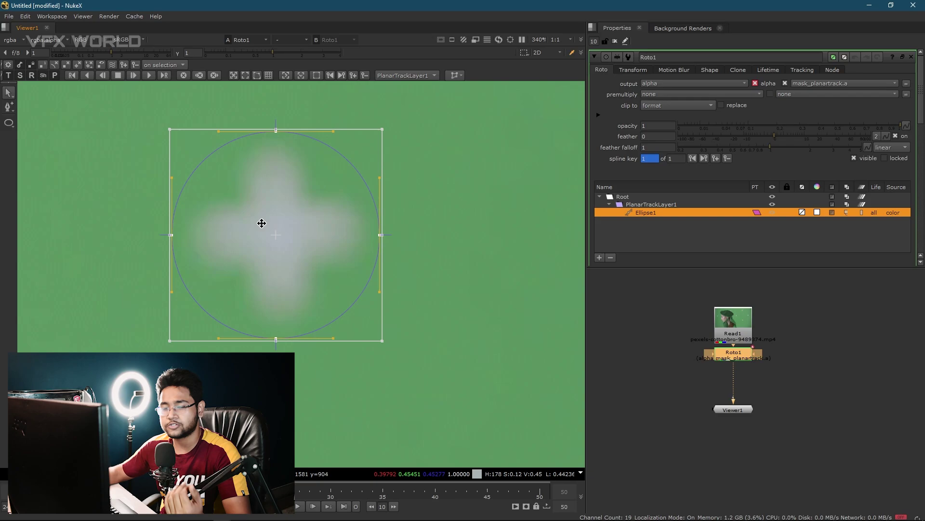
pyautogui.moveTo(262, 223); pyautogui.dragTo(261, 220)
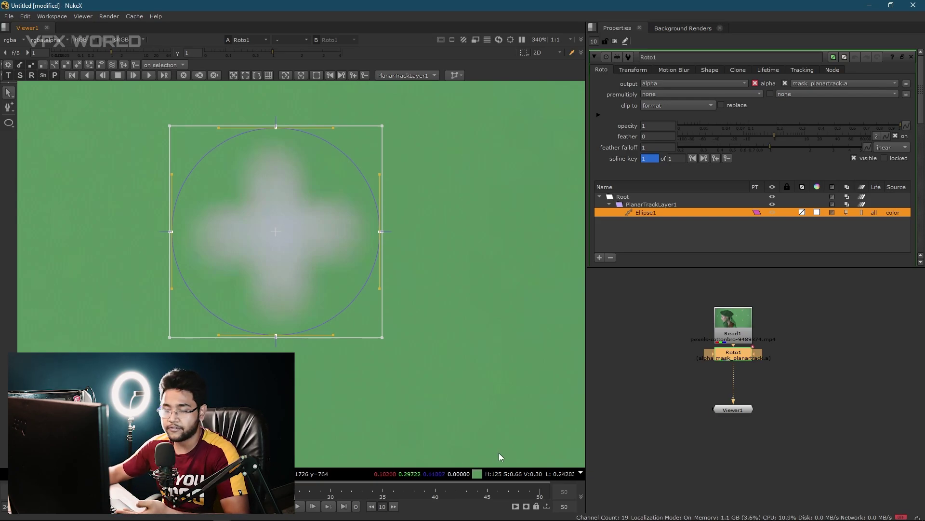
# - Track the ellipse forward through the shot and play the clip back to check that it follows the marker
pyautogui.click(149, 78)
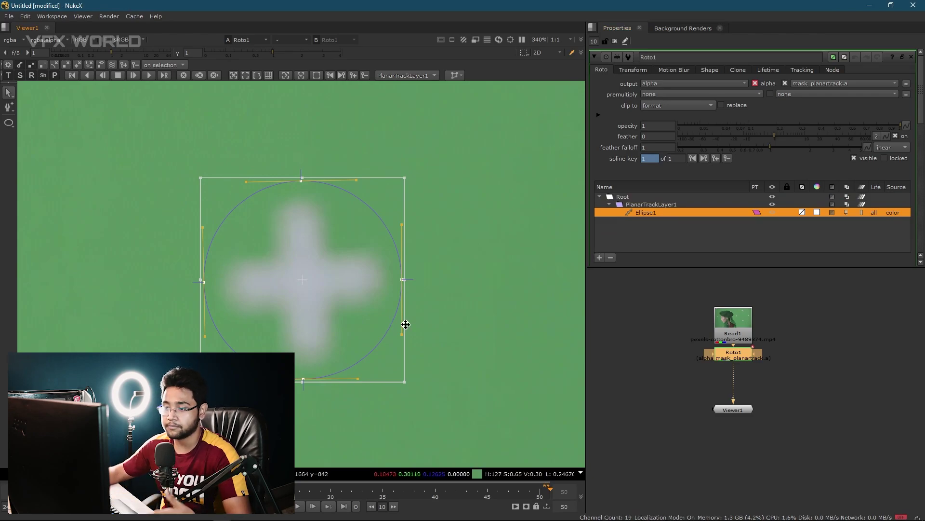
pyautogui.moveTo(519, 492); pyautogui.dragTo(429, 492)
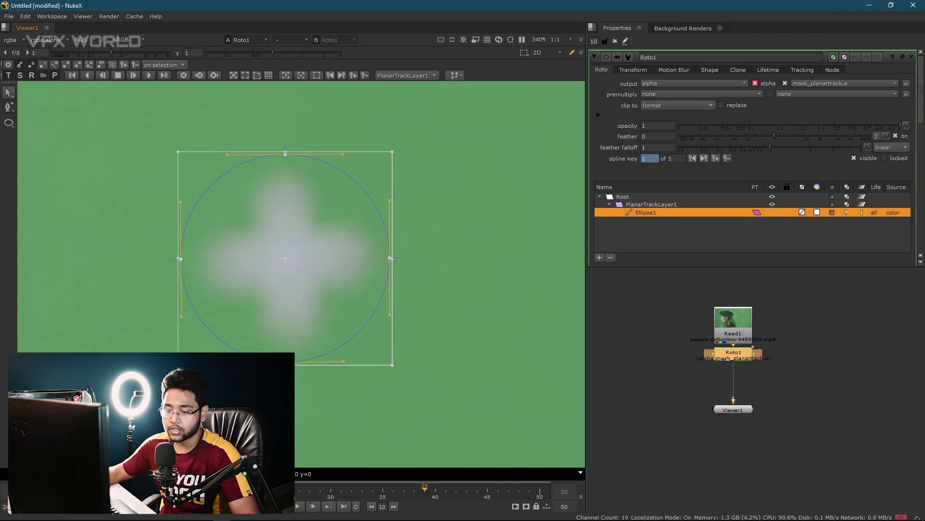
pyautogui.scroll(-3, 324, 306)
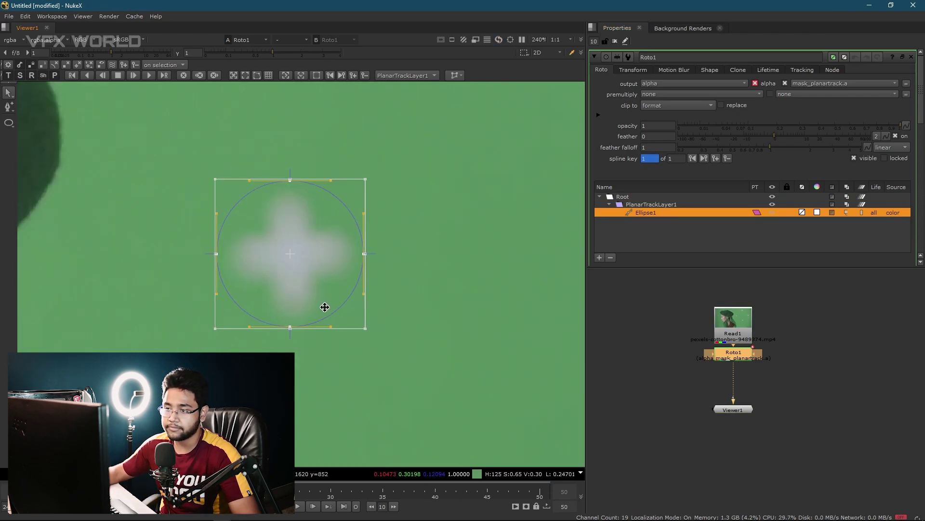
pyautogui.click(298, 506)
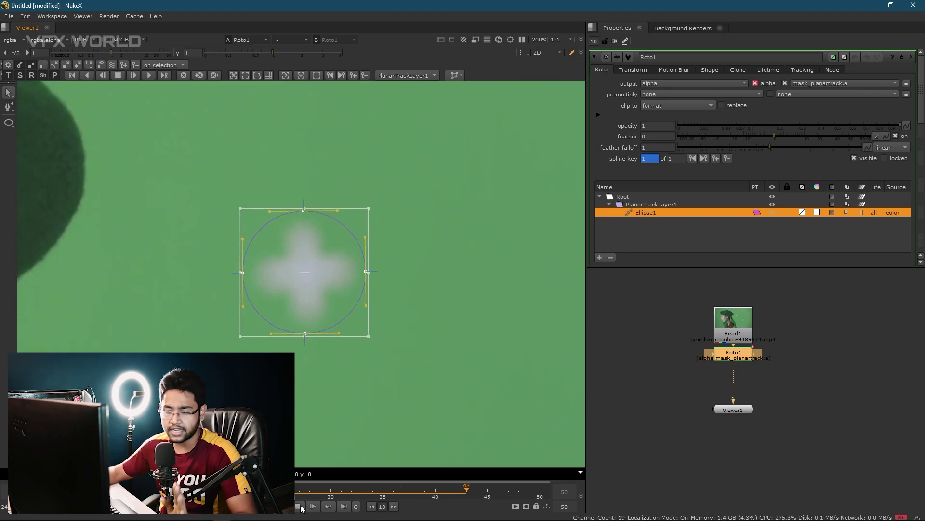
pyautogui.click(299, 506)
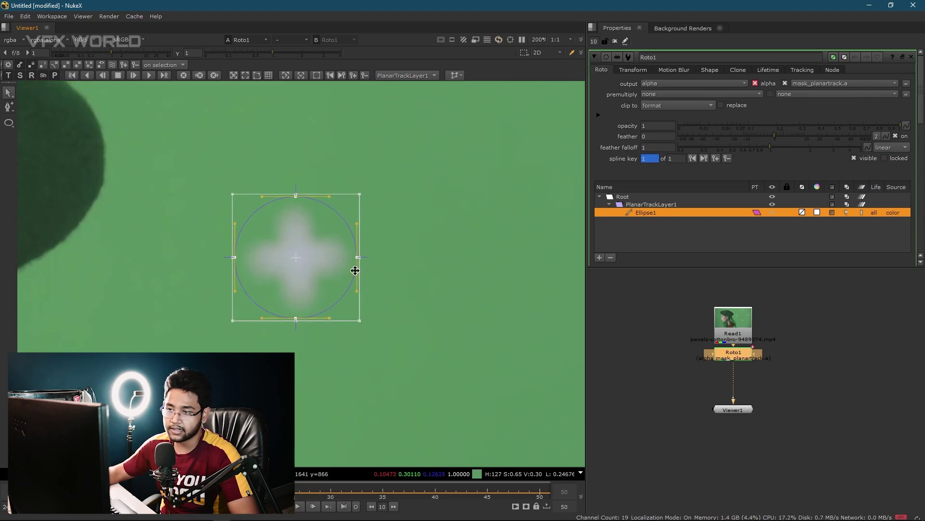
# - Feather the ellipse slightly outward around the marker, inspect its alpha, and move the Read1 node farther above the Roto1 node
pyautogui.moveTo(379, 195); pyautogui.dragTo(378, 191)
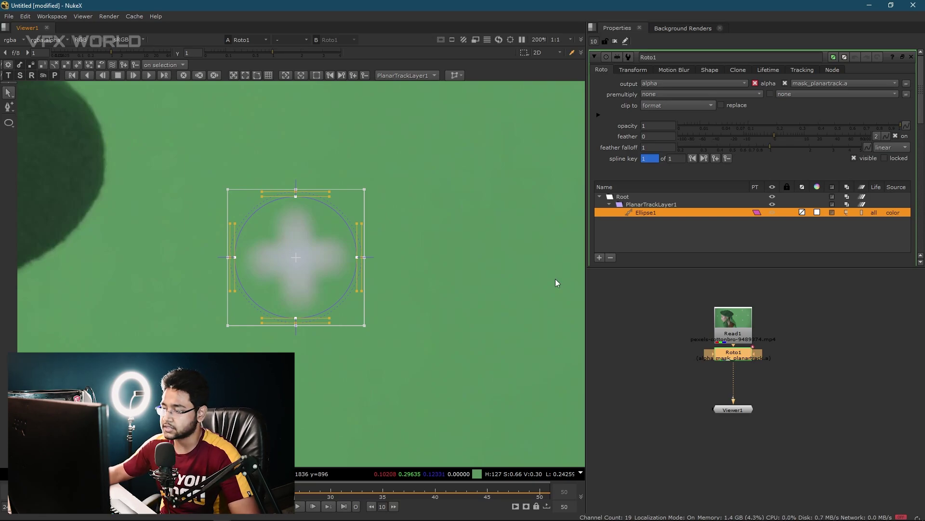
pyautogui.click(654, 358)
pyautogui.scroll(-1, 460, 322)
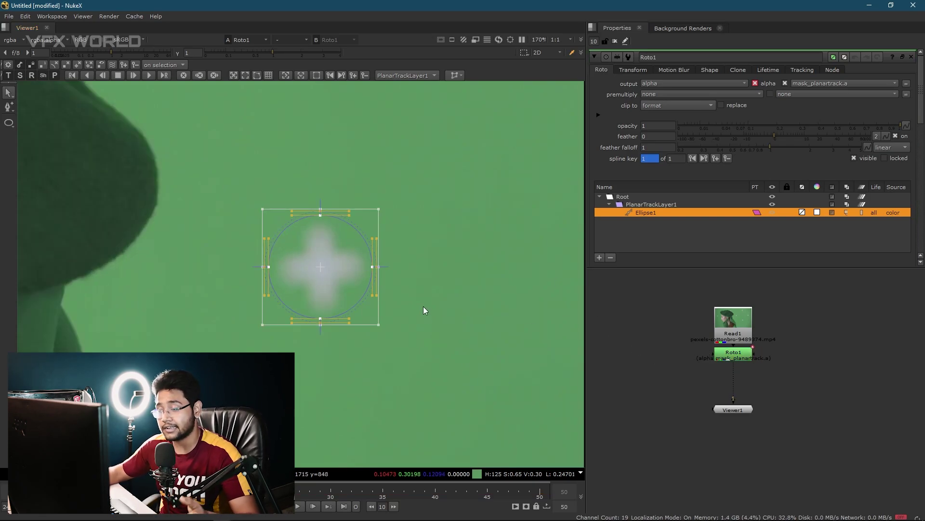
pyautogui.press('a')
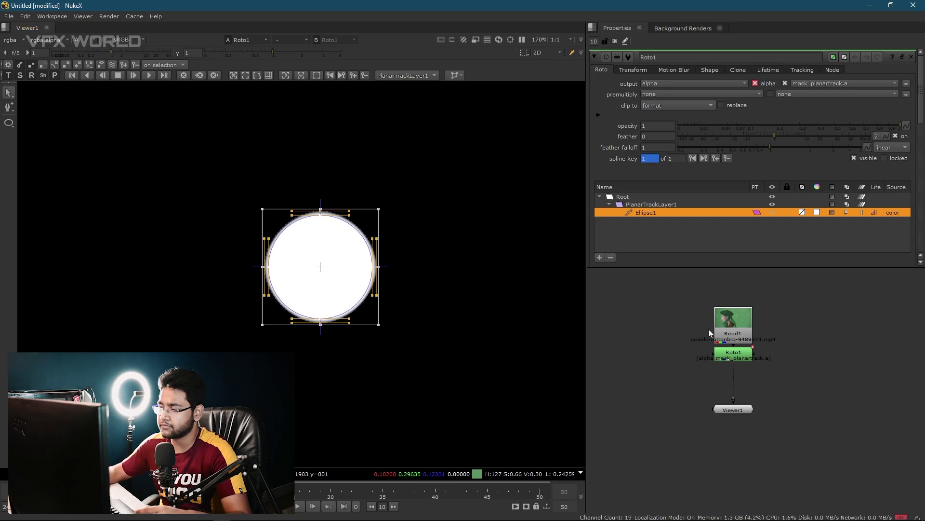
pyautogui.moveTo(710, 330); pyautogui.dragTo(709, 311)
pyautogui.press('a')
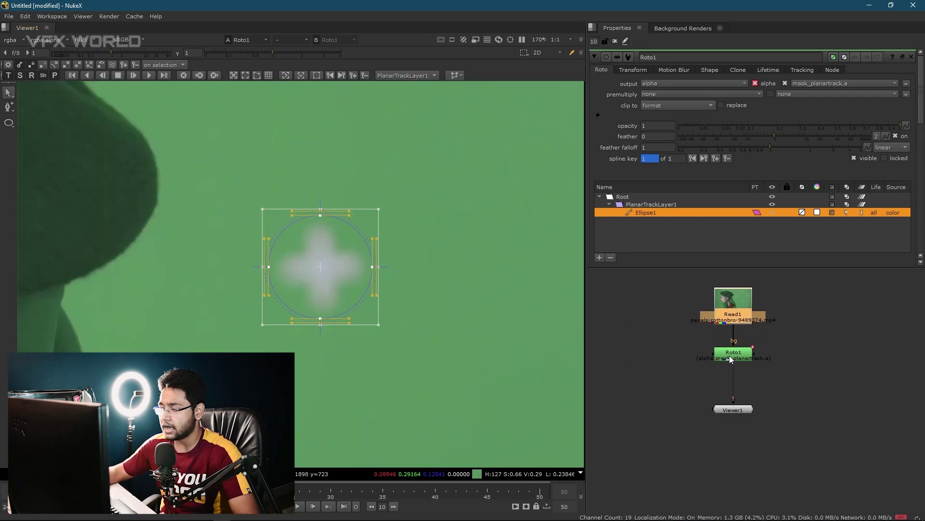
# - Insert a Shuffle node between Read1 and Roto1 and disconnect its alpha channel from the output
pyautogui.click(731, 358)
pyautogui.moveTo(731, 326); pyautogui.dragTo(729, 305)
pyautogui.press('Tab')
pyautogui.write('shu')
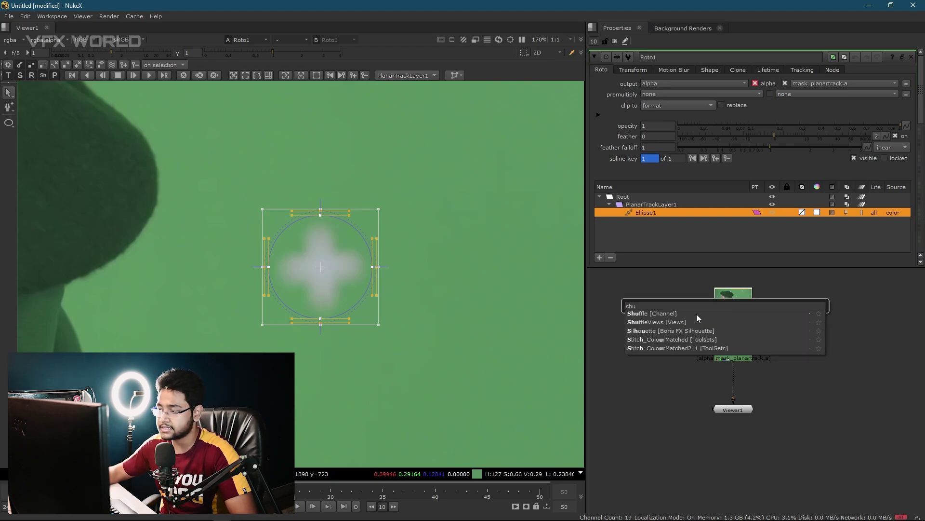
pyautogui.click(696, 314)
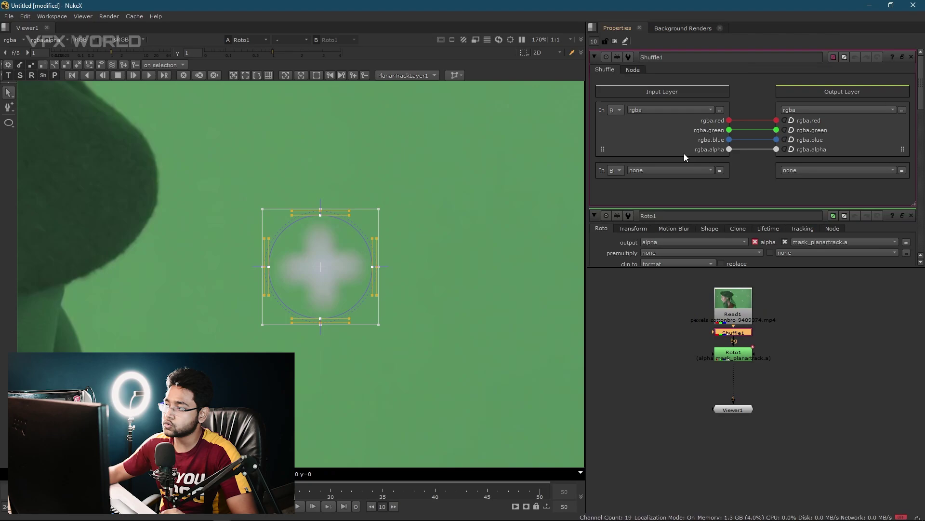
pyautogui.click(784, 150)
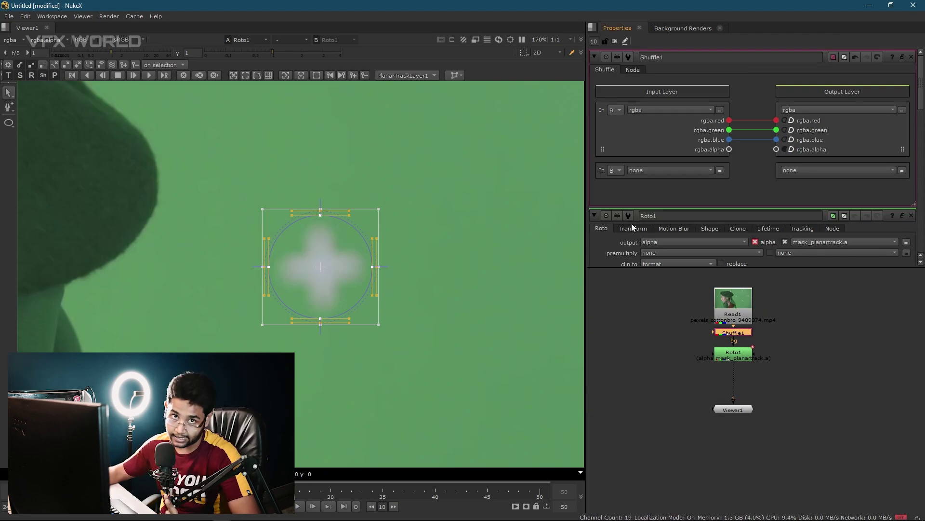
# - Check the mask's alpha with the Shuffle node in place, and delete that Shuffle node
pyautogui.press('a')
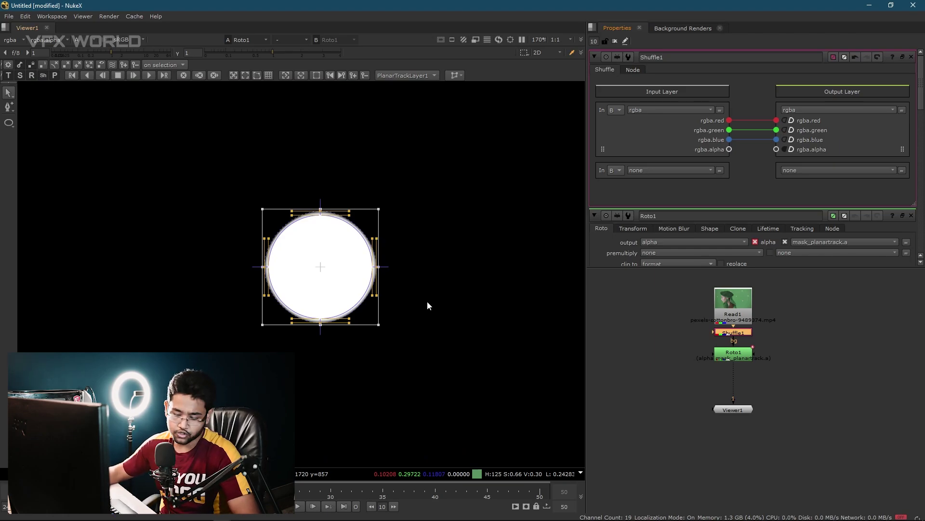
pyautogui.press('a')
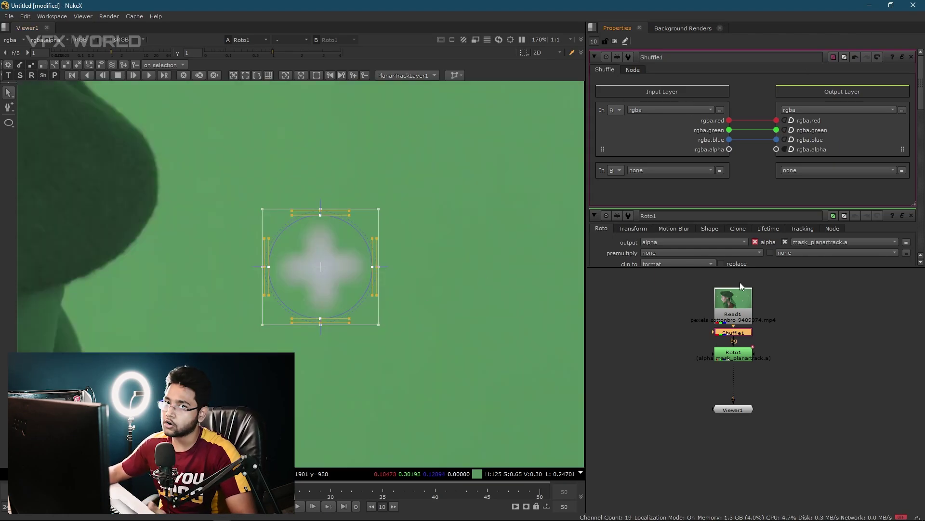
pyautogui.press('Delete')
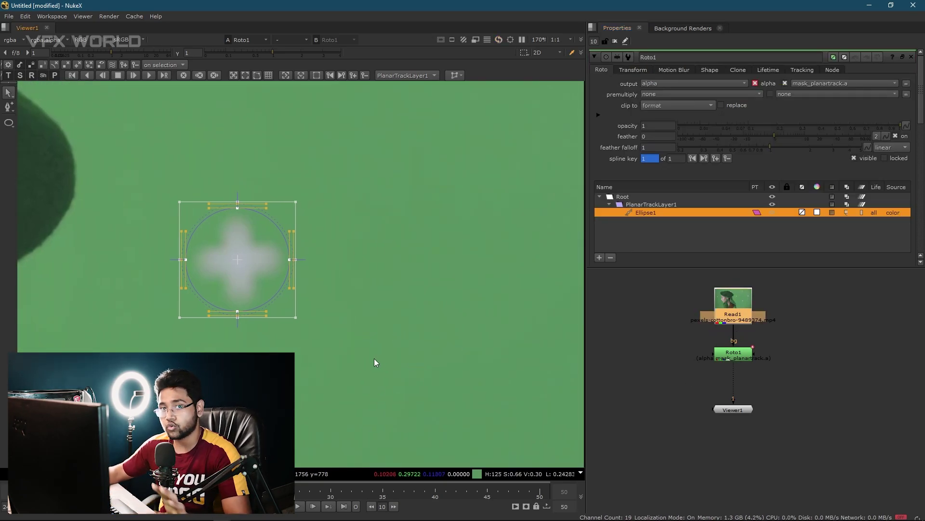
pyautogui.scroll(-2, 373, 359)
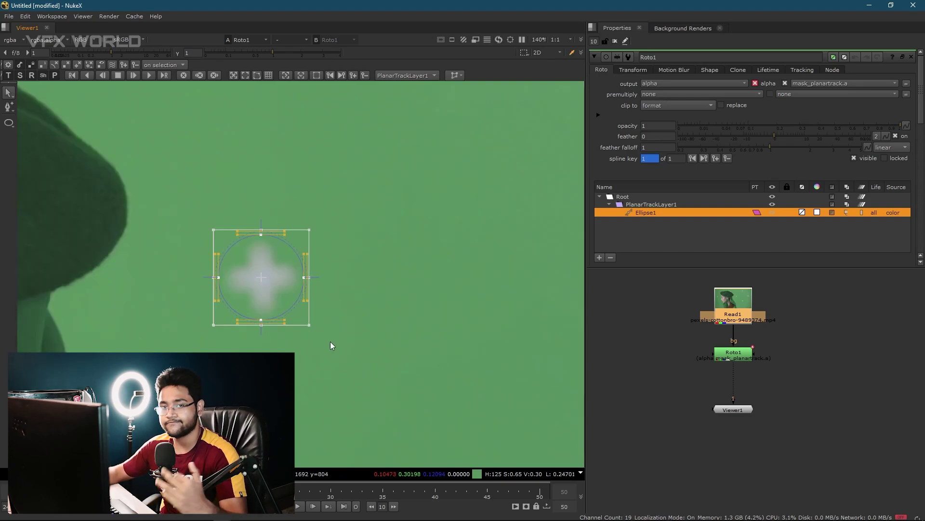
# - Move the Viewer1 node farther below Roto1 and display the mask's alpha channel
pyautogui.moveTo(324, 327); pyautogui.dragTo(337, 311, button='middle')
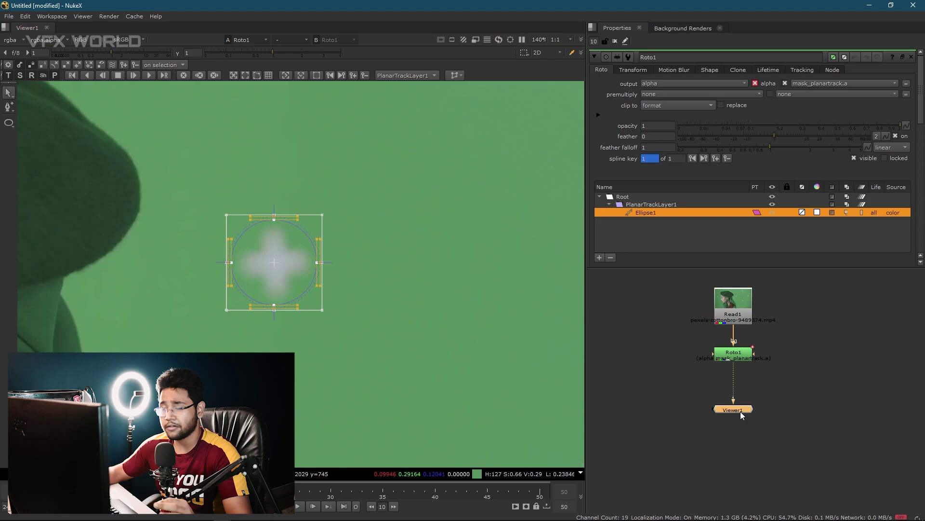
pyautogui.moveTo(740, 411); pyautogui.dragTo(739, 490)
pyautogui.moveTo(753, 427); pyautogui.dragTo(753, 432, button='middle')
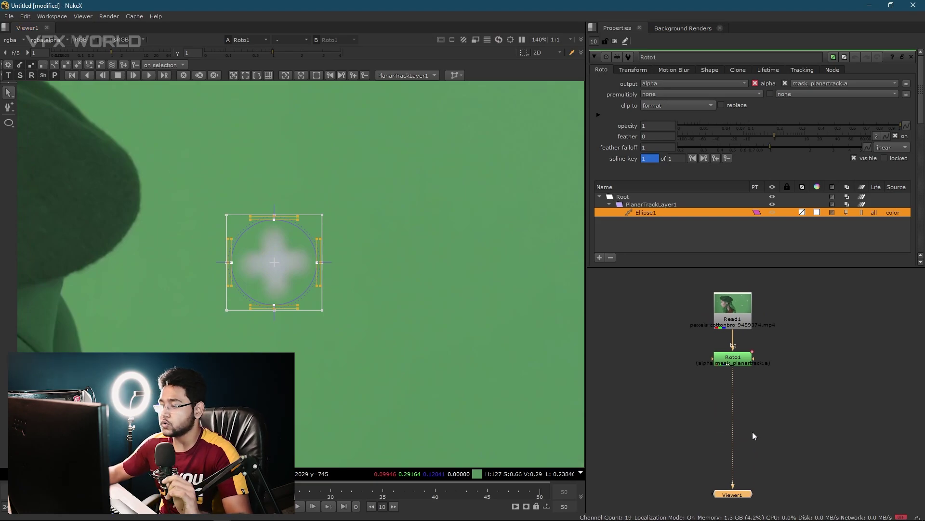
pyautogui.press('a')
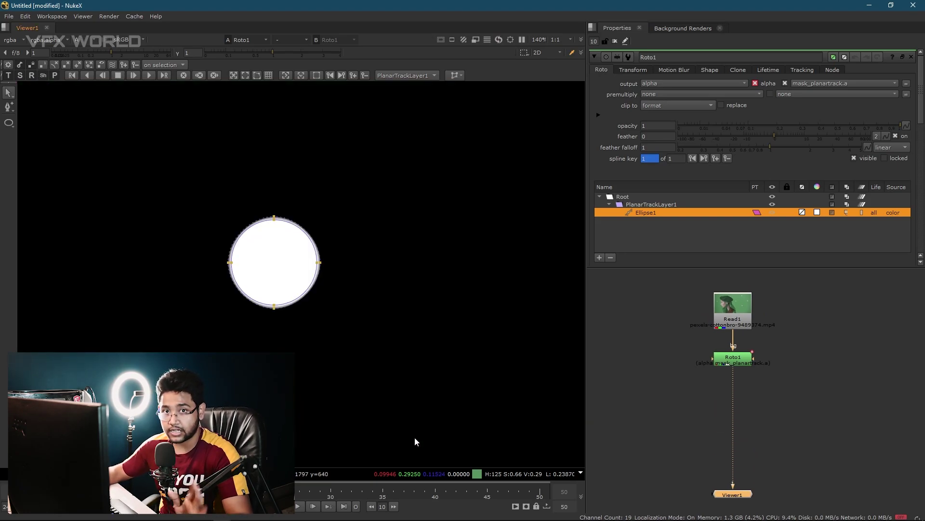
# - Insert an Invert node between Roto1 and Viewer1 and limit its channels to alpha
pyautogui.click(809, 389)
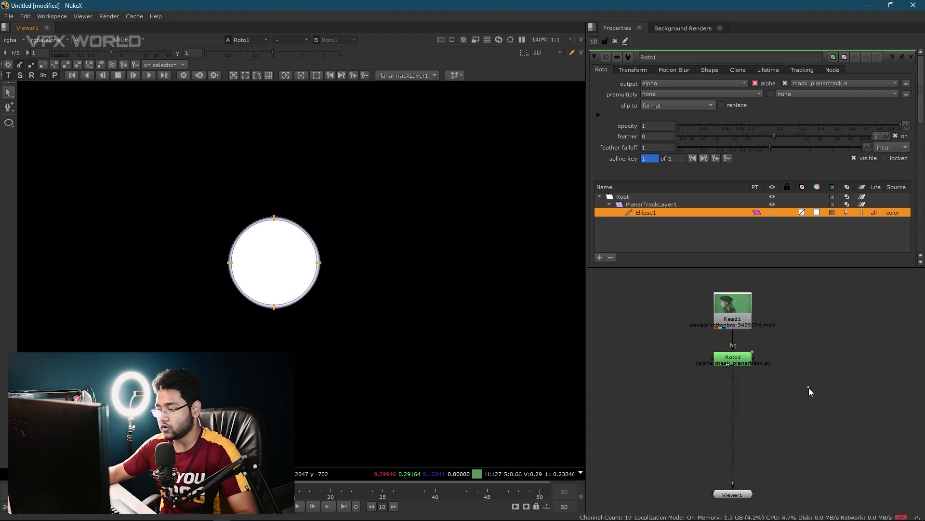
pyautogui.press('Tab')
pyautogui.write('v')
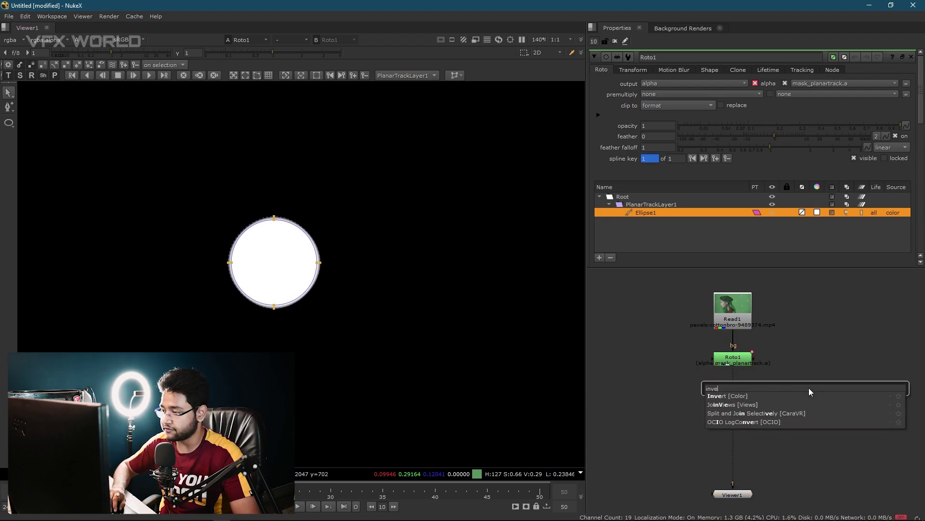
pyautogui.press('Return')
pyautogui.moveTo(809, 387); pyautogui.dragTo(731, 392)
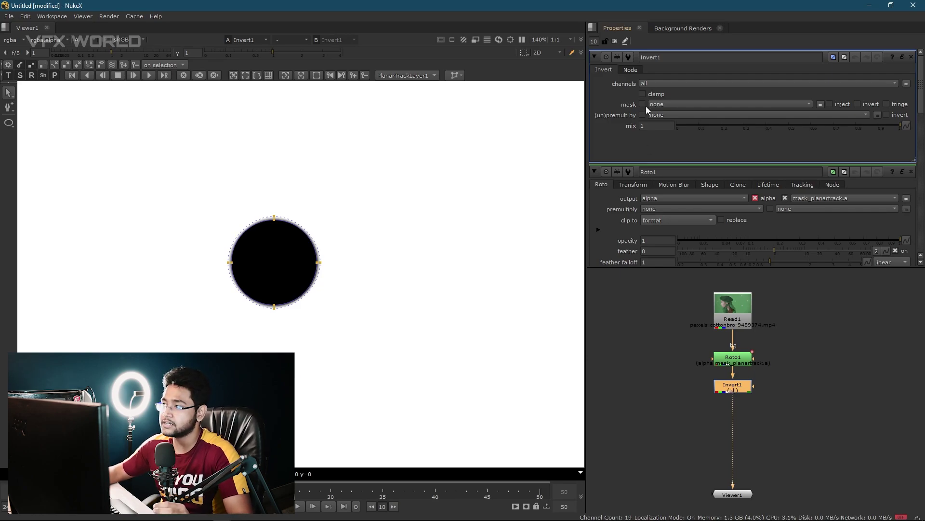
pyautogui.click(650, 84)
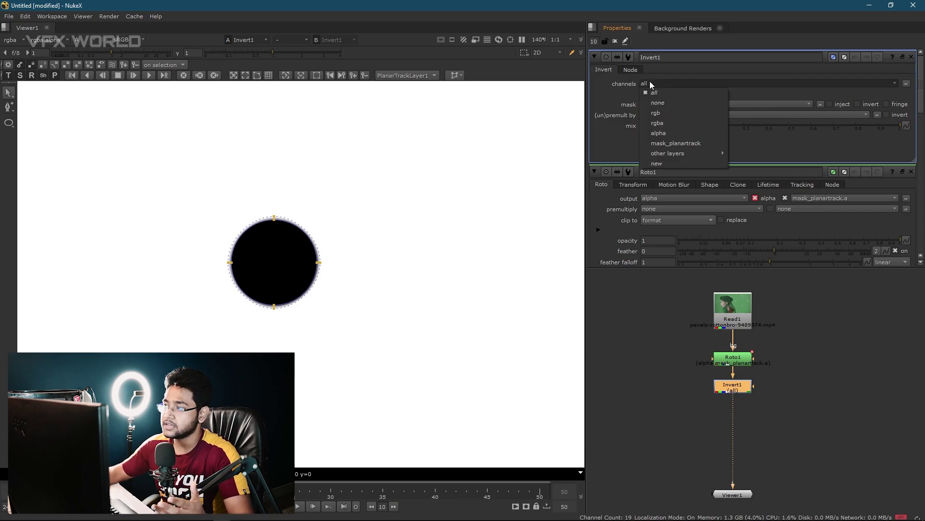
pyautogui.click(671, 131)
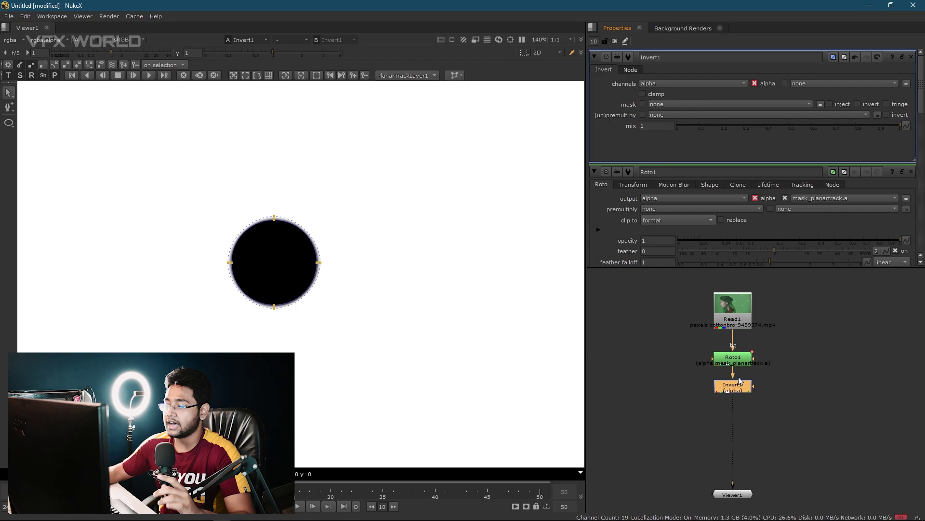
pyautogui.click(734, 395)
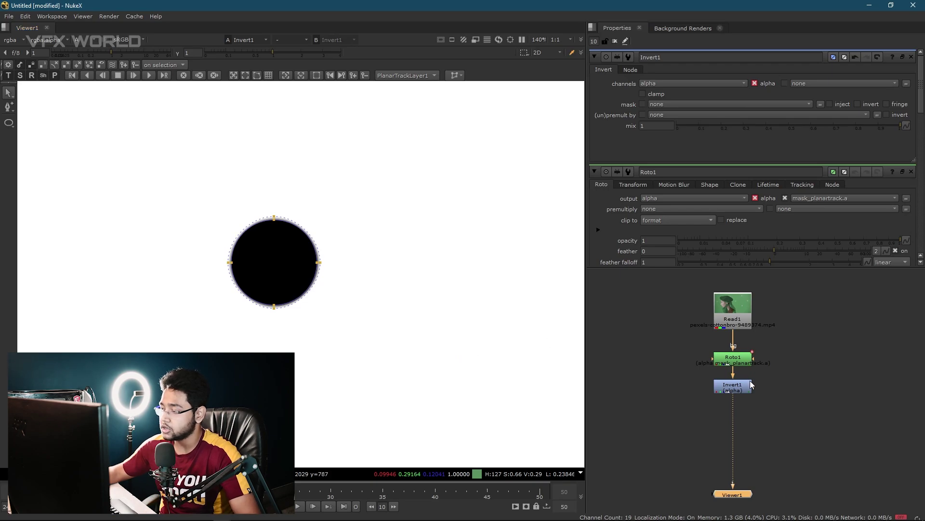
# - Place the Invert1 node beside Roto1 on its own branch and align Viewer1 beneath it
pyautogui.moveTo(750, 384); pyautogui.dragTo(676, 359)
pyautogui.moveTo(689, 406); pyautogui.dragTo(754, 395, button='middle')
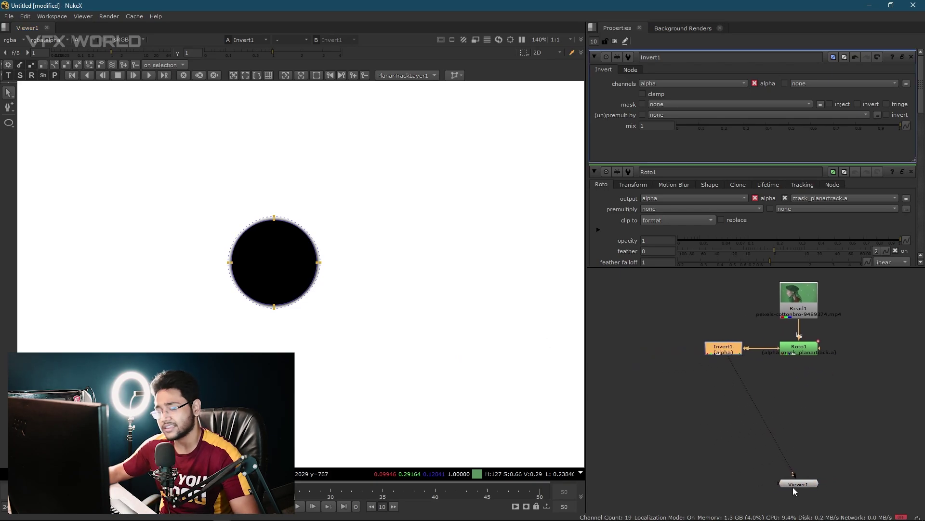
pyautogui.moveTo(794, 485); pyautogui.dragTo(725, 486)
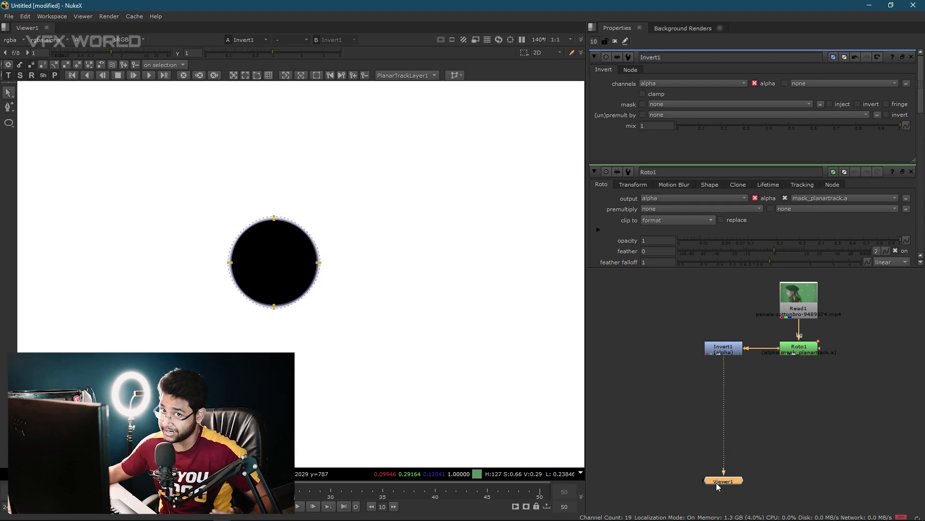
# - Add a Premult node after Invert1, return the view to colour, and inspect the edge of the cut-out around the marker
pyautogui.click(723, 349)
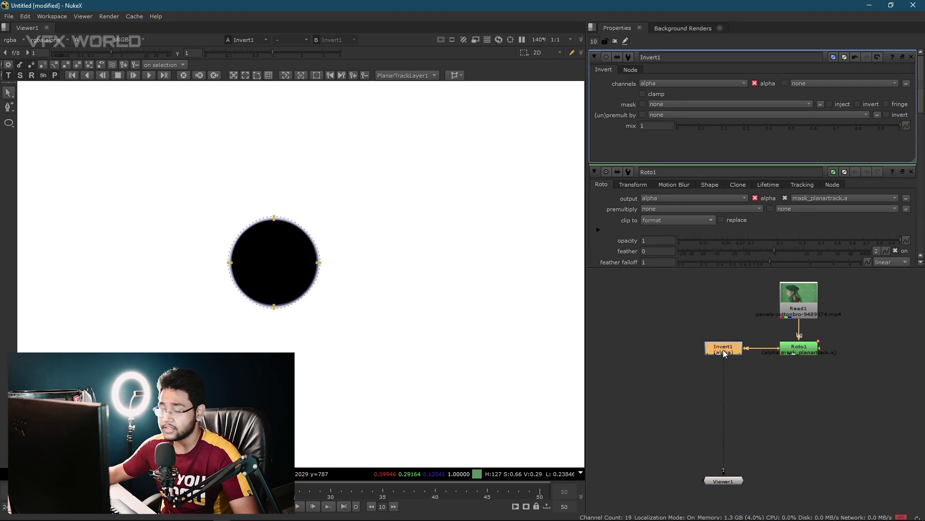
pyautogui.press('Tab')
pyautogui.write('premult')
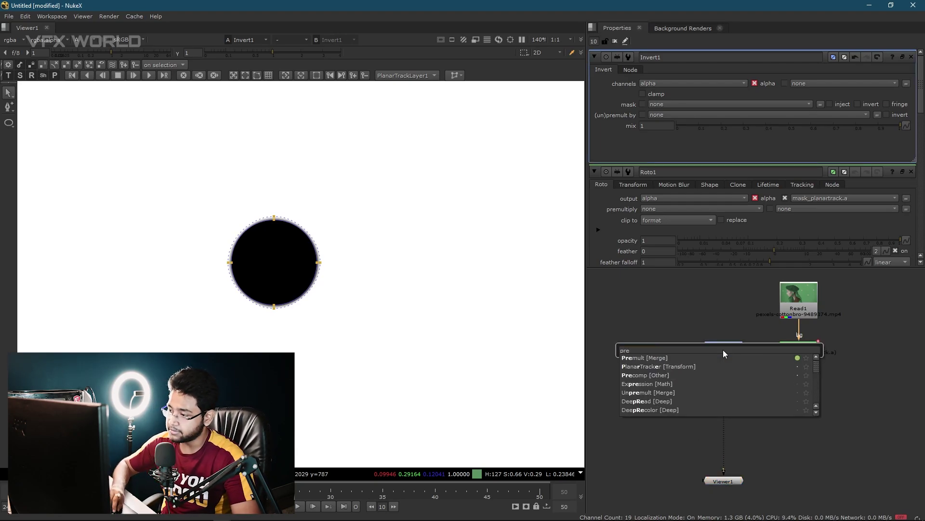
pyautogui.press('Return')
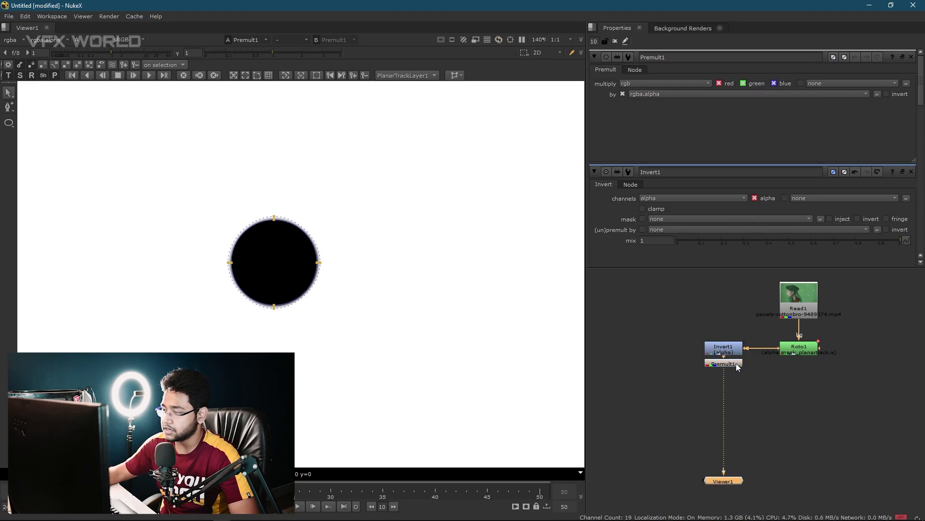
pyautogui.press('a')
pyautogui.scroll(-3, 326, 280)
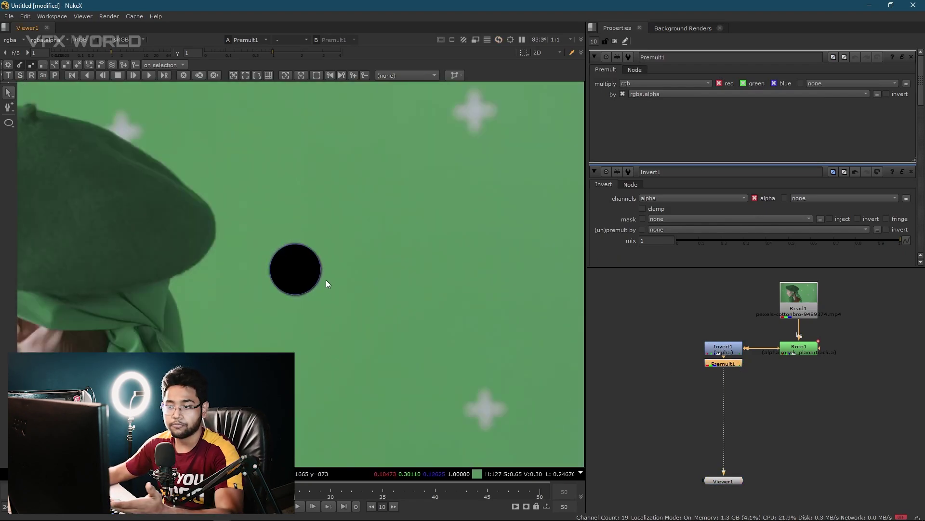
pyautogui.scroll(10, 319, 266)
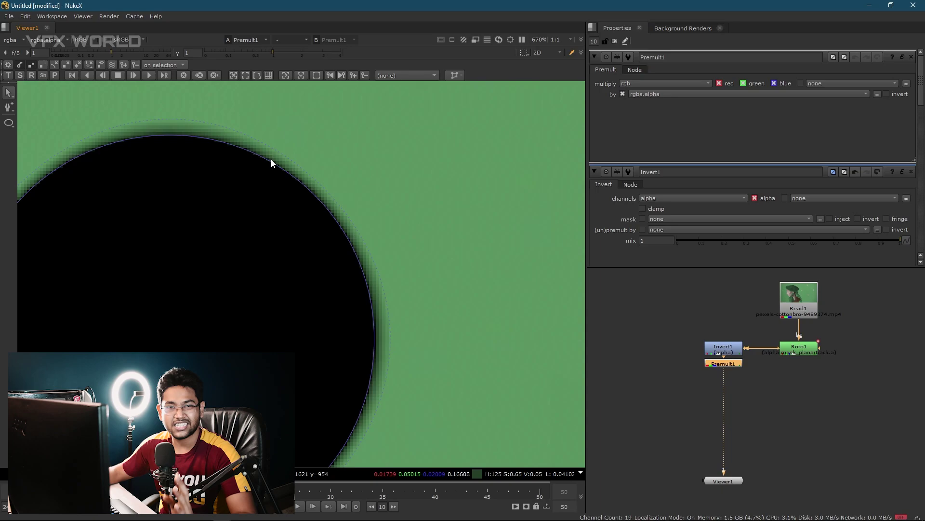
# - Set the feather of Ellipse1 in Roto1 to -3.4 and check the hole's edge with the viewer overlay off
pyautogui.doubleClick(796, 349)
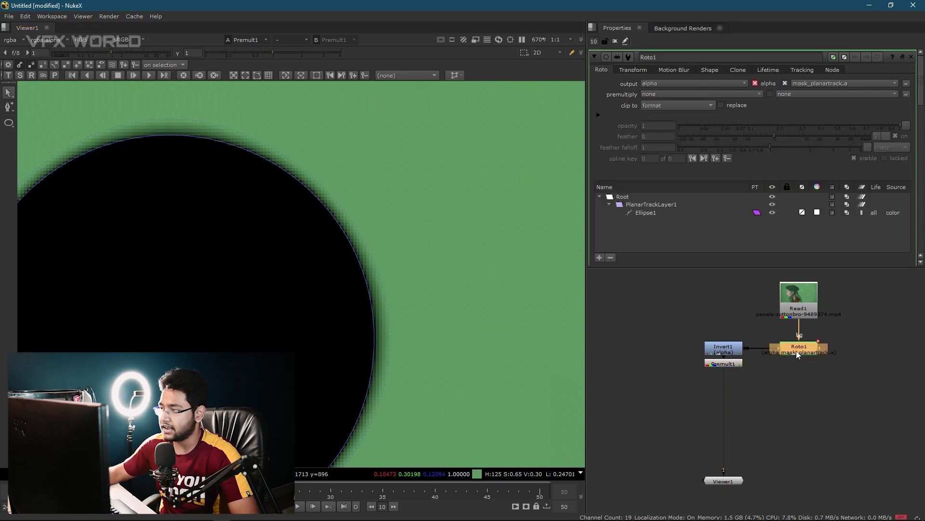
pyautogui.click(644, 214)
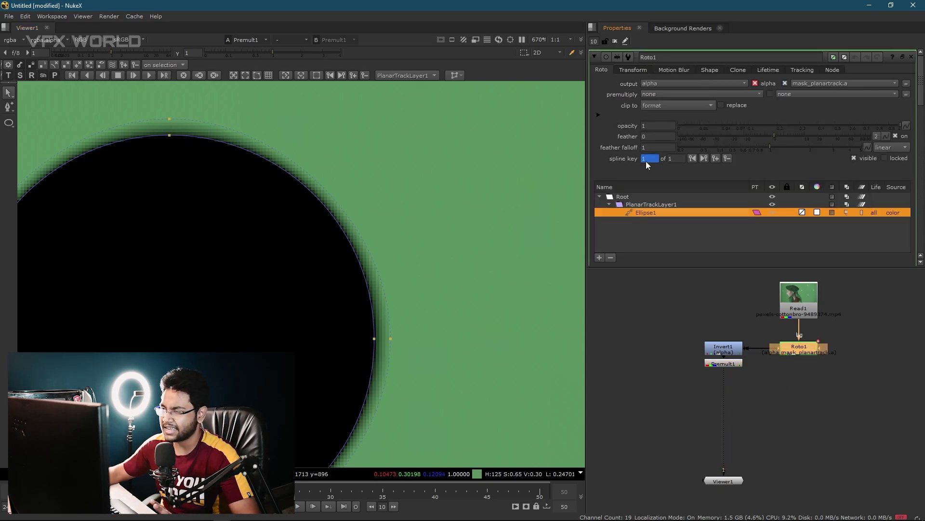
pyautogui.moveTo(744, 135)
pyautogui.mouseDown()
pyautogui.moveTo(719, 135)
pyautogui.moveTo(756, 132)
pyautogui.mouseUp()
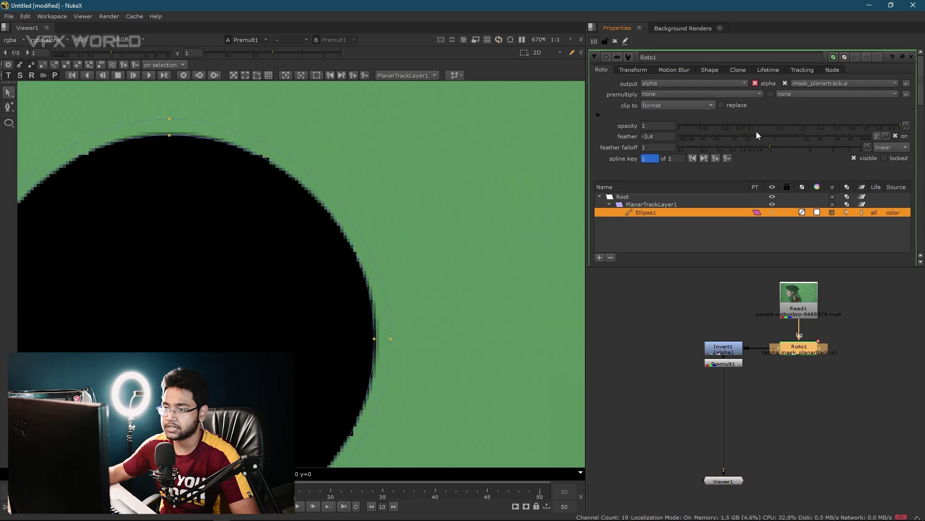
pyautogui.scroll(-3, 429, 246)
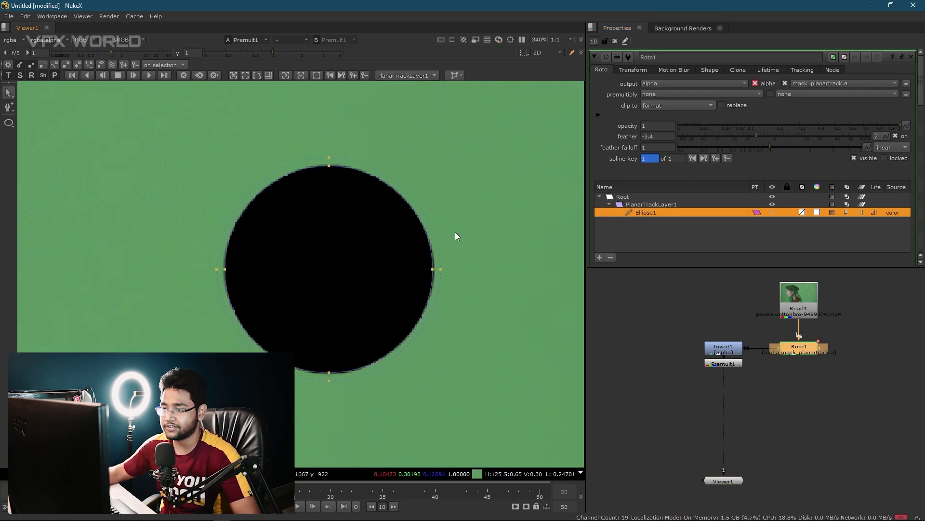
pyautogui.scroll(1, 455, 233)
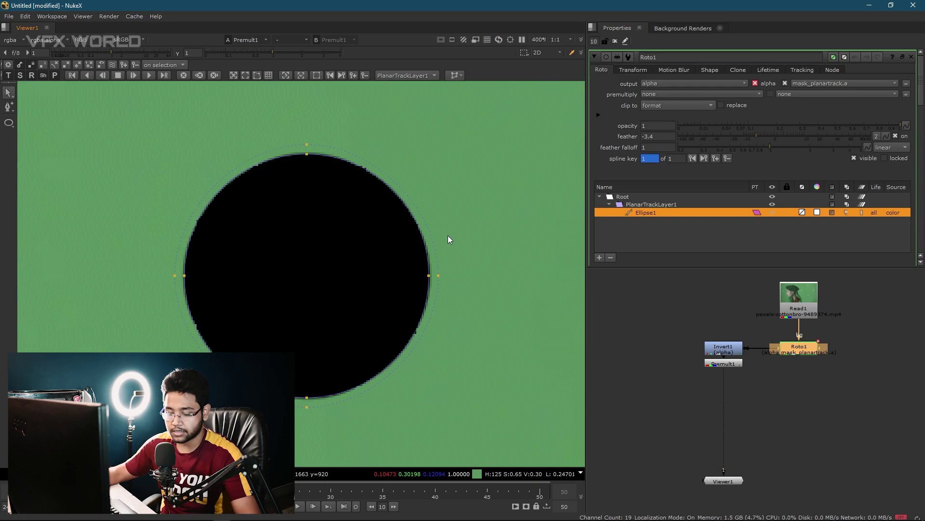
pyautogui.moveTo(331, 227); pyautogui.dragTo(421, 224, button='middle')
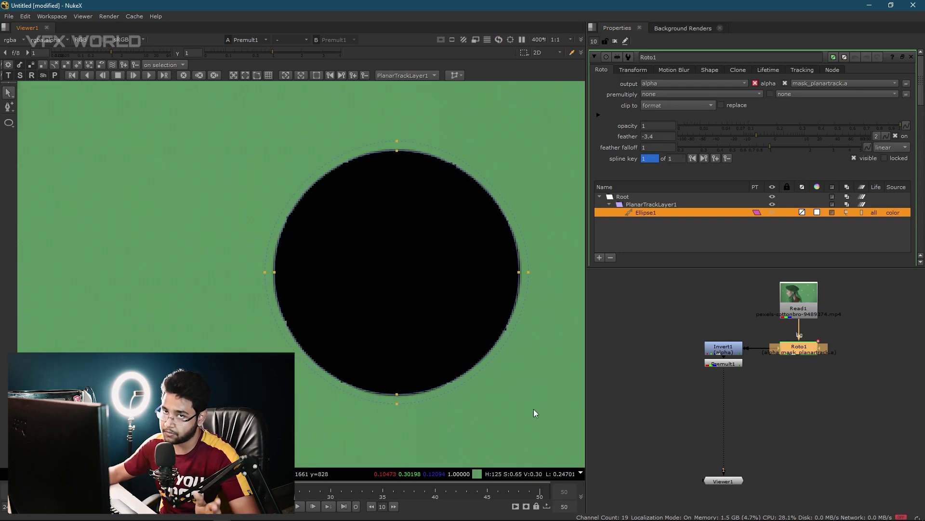
pyautogui.press('o')
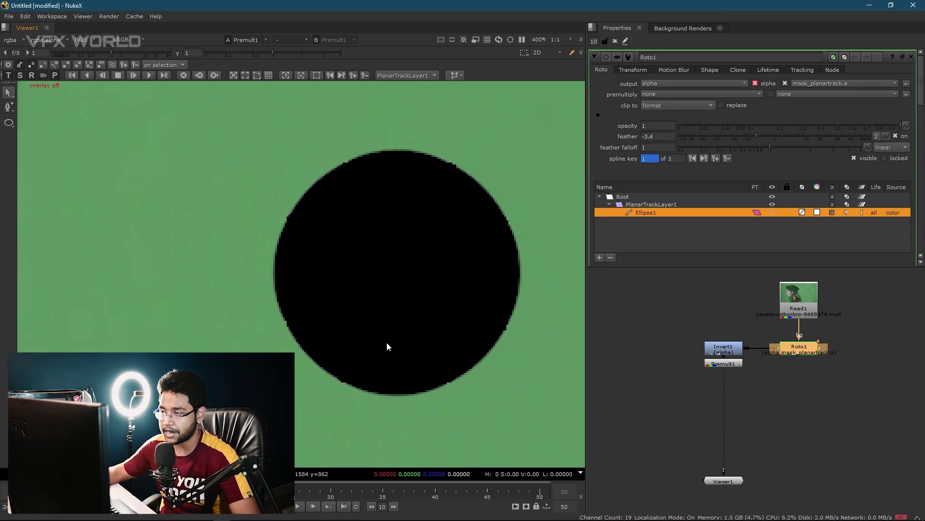
# - Move Premult1 farther below Invert1, add an Unpremult node after it, and inspect the hole's edge up close
pyautogui.moveTo(728, 368); pyautogui.dragTo(728, 381)
pyautogui.doubleClick(728, 381)
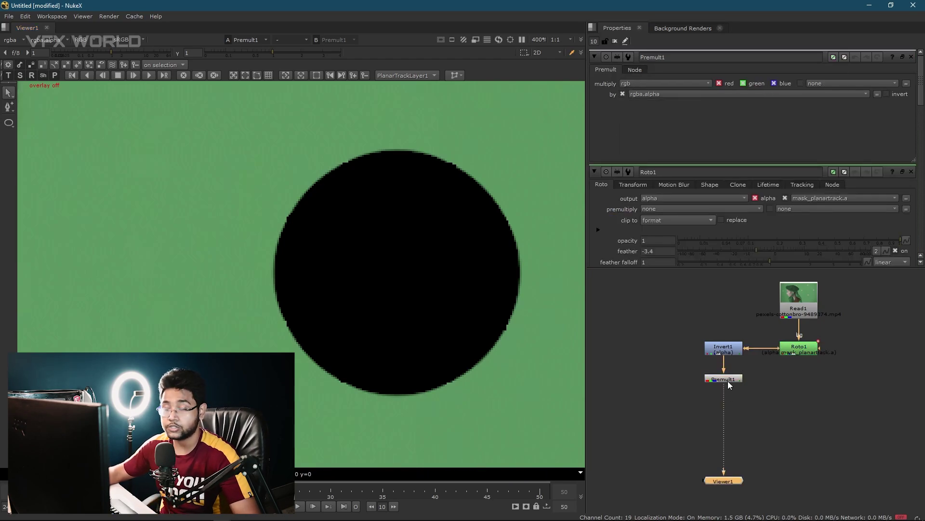
pyautogui.click(768, 418)
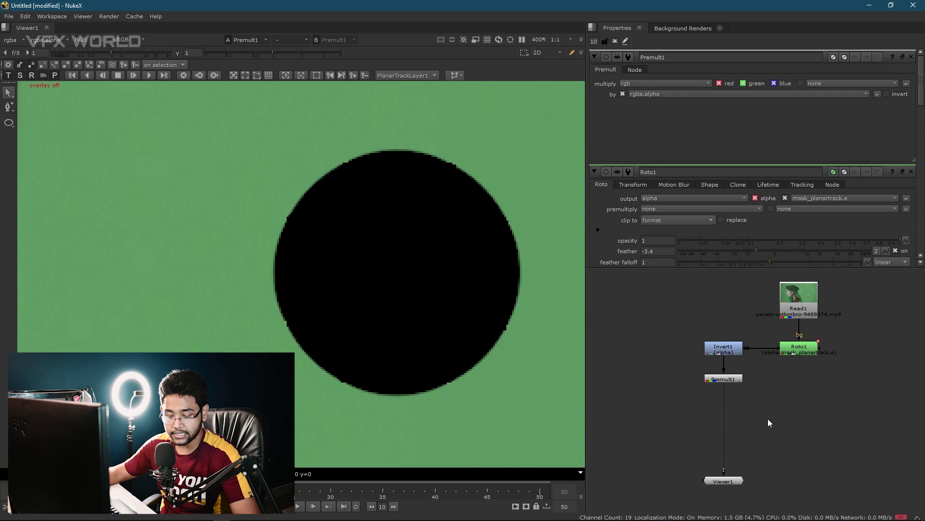
pyautogui.click(725, 379)
pyautogui.press('Tab')
pyautogui.write('un')
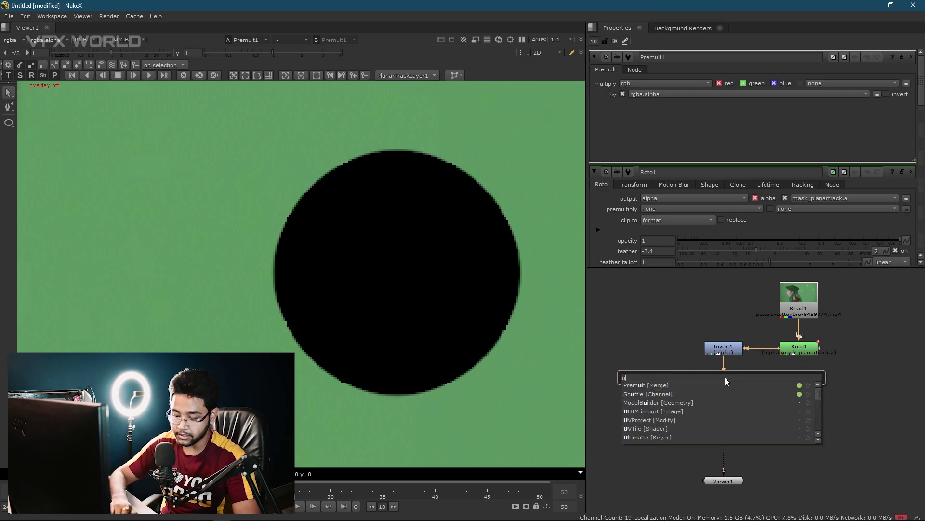
pyautogui.click(727, 386)
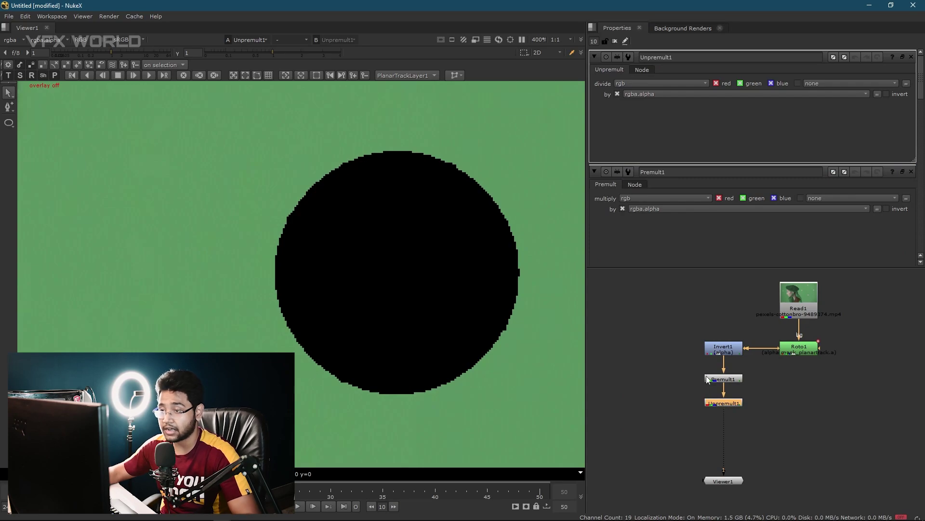
pyautogui.scroll(5, 321, 172)
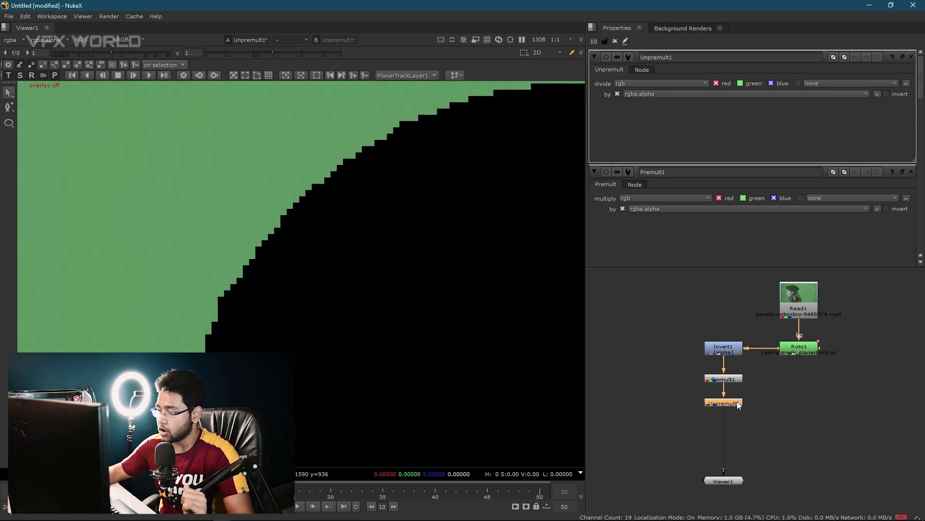
# - Space Unpremult1 farther below Premult1, connect the viewer to Roto1, and place Viewer1 beneath Roto1
pyautogui.moveTo(736, 401); pyautogui.dragTo(808, 350)
pyautogui.click(745, 441)
pyautogui.scroll(-7, 250, 239)
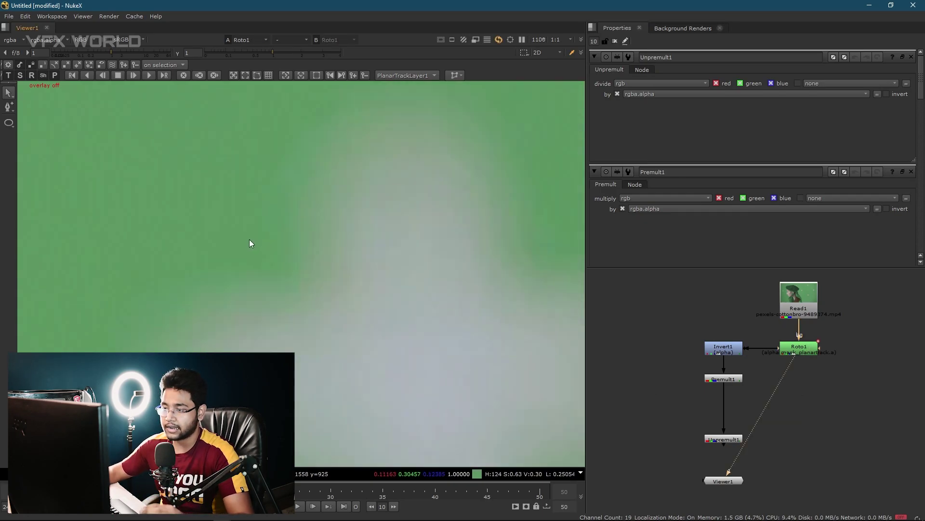
pyautogui.moveTo(709, 480); pyautogui.dragTo(794, 485)
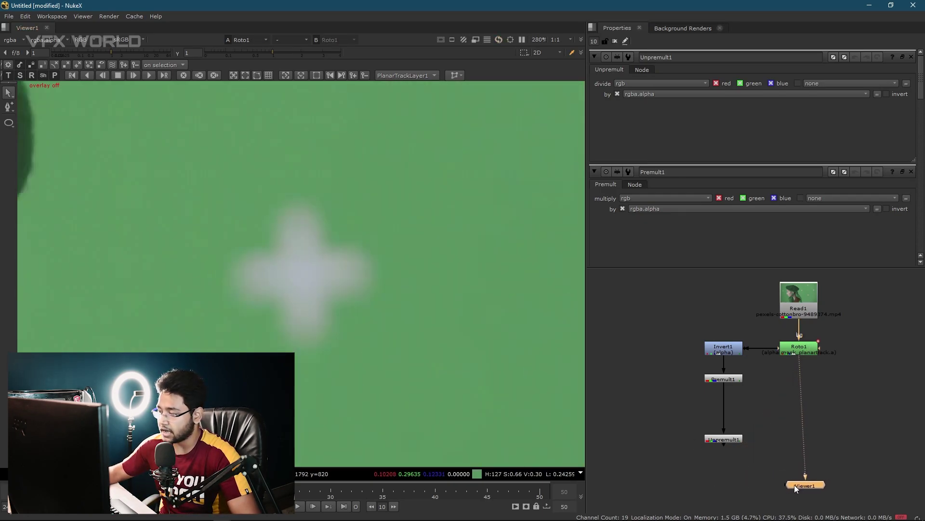
# - Insert a Blur node between Premult1 and Unpremult1, and view the output of Unpremult1
pyautogui.click(780, 412)
pyautogui.press('Tab')
pyautogui.write('blur')
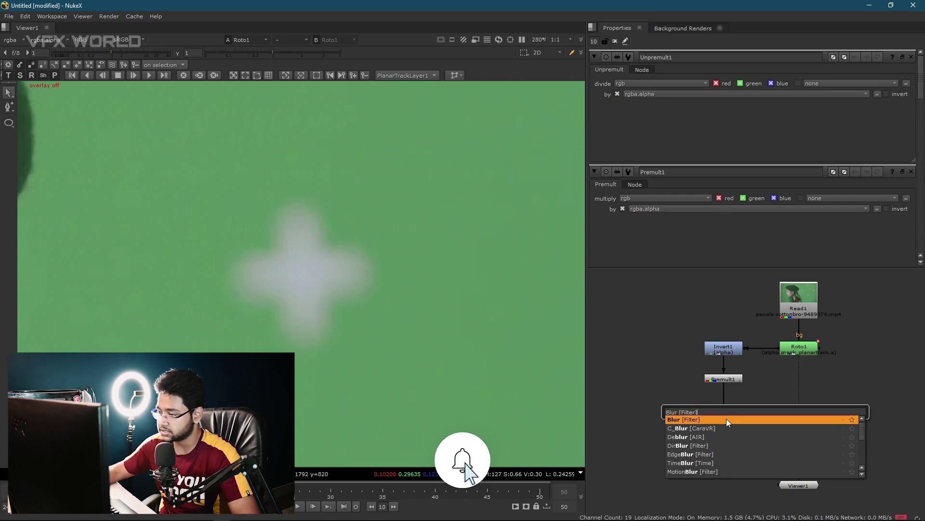
pyautogui.click(727, 419)
pyautogui.moveTo(772, 419); pyautogui.dragTo(727, 412)
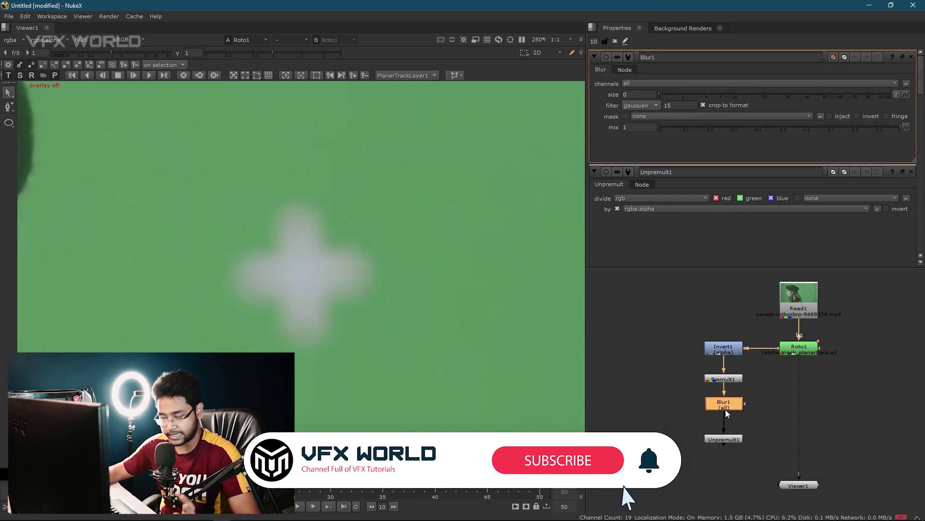
pyautogui.click(731, 438)
pyautogui.press('1')
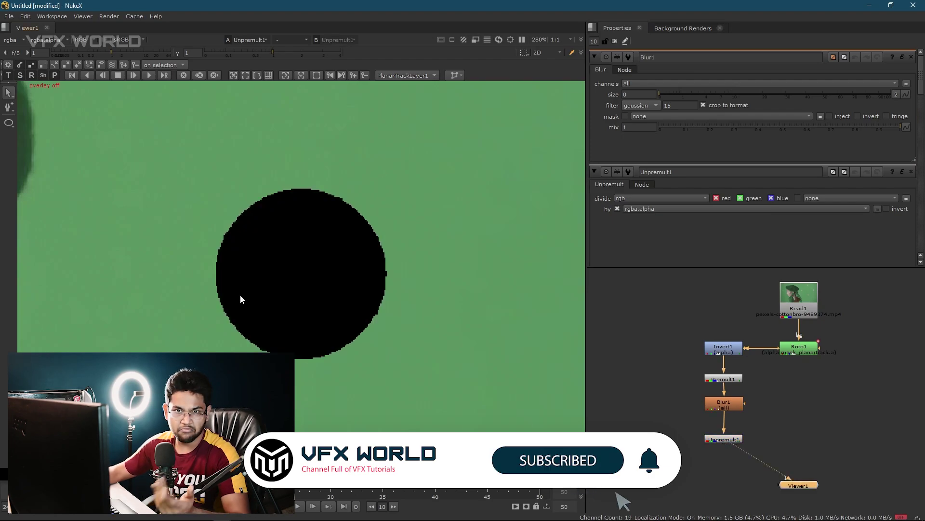
# - Set Blur1 to process the rgba channels and limit it with an inverted rgba.alpha mask
pyautogui.click(723, 407)
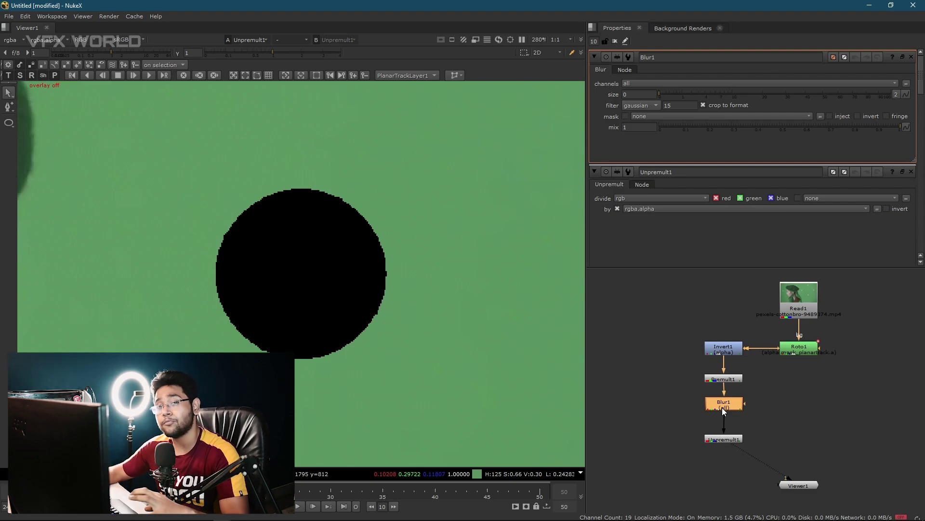
pyautogui.click(635, 84)
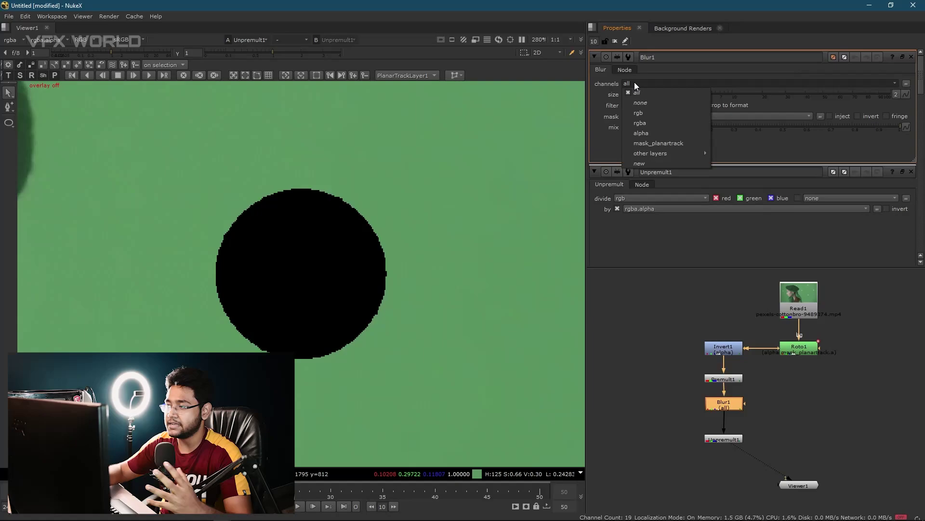
pyautogui.click(650, 123)
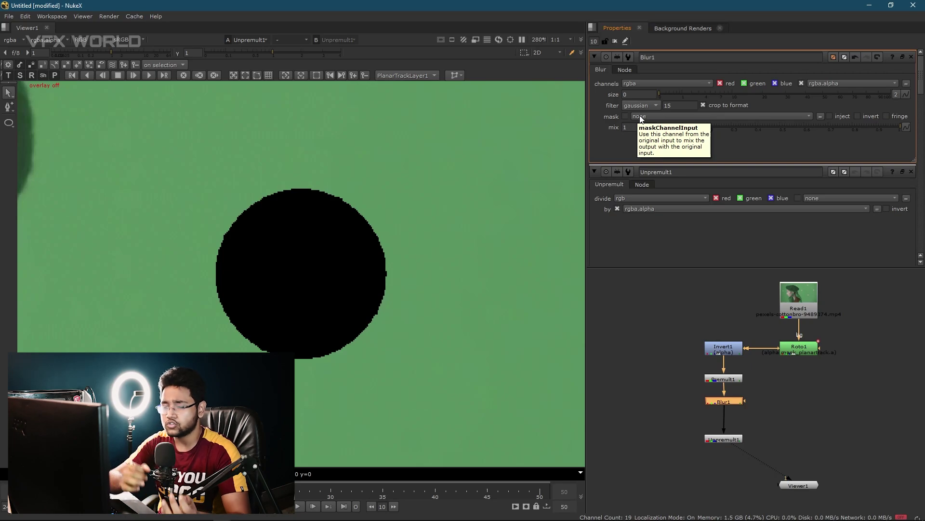
pyautogui.click(640, 117)
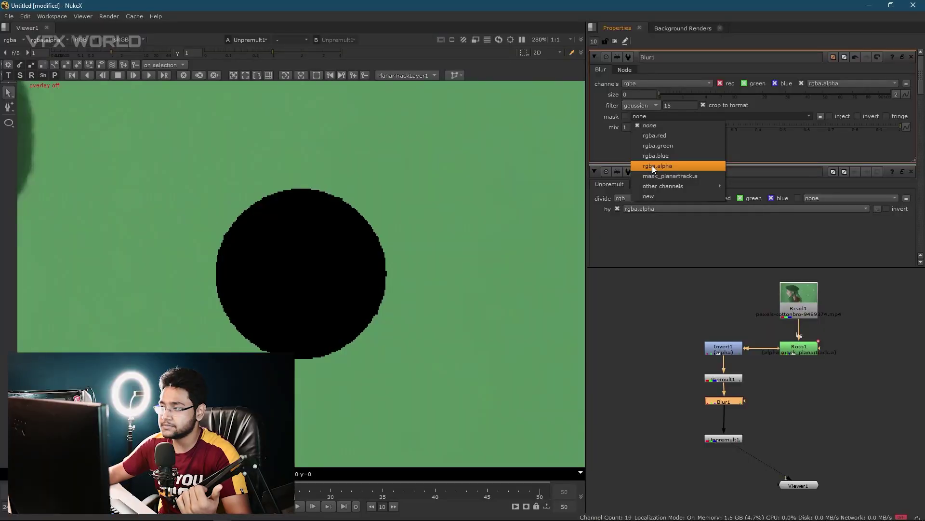
pyautogui.click(652, 166)
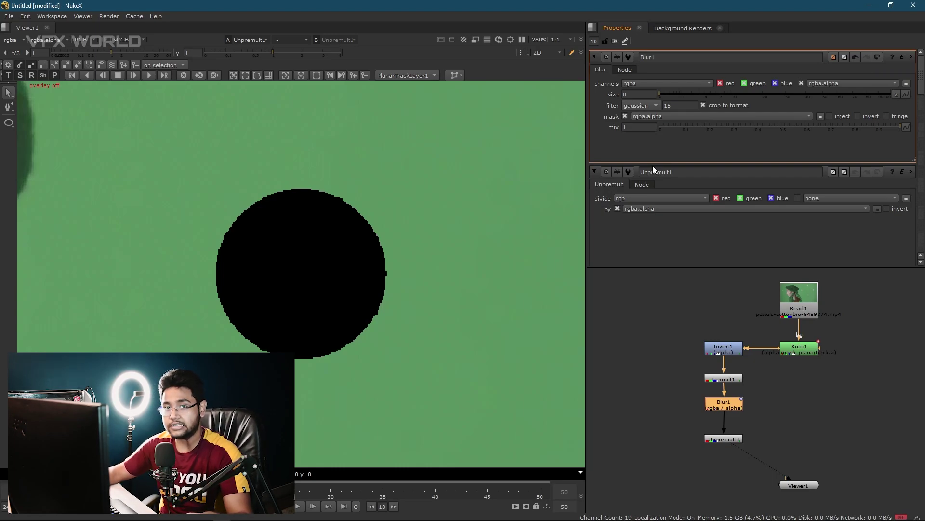
pyautogui.click(857, 116)
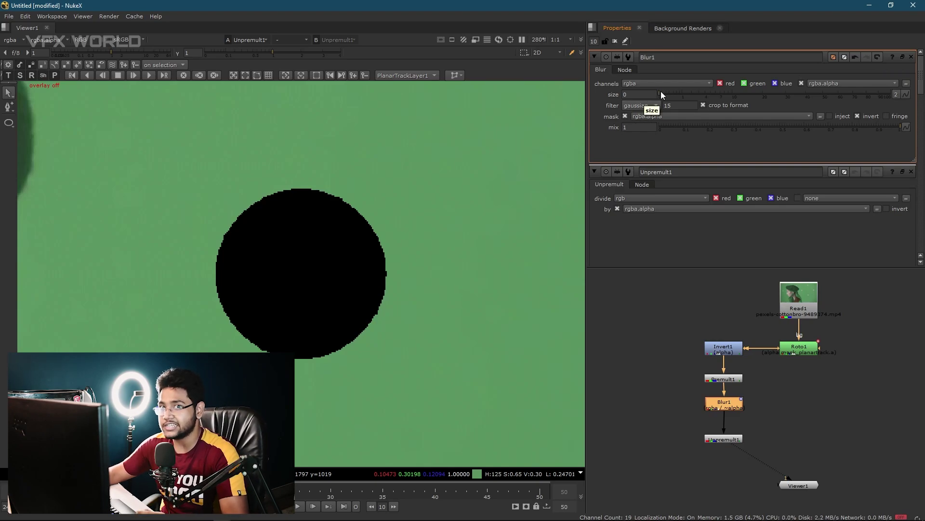
# - Set the size of Blur1 to 29.5 and check the filled marker area on other frames of the clip
pyautogui.moveTo(661, 93); pyautogui.dragTo(785, 80)
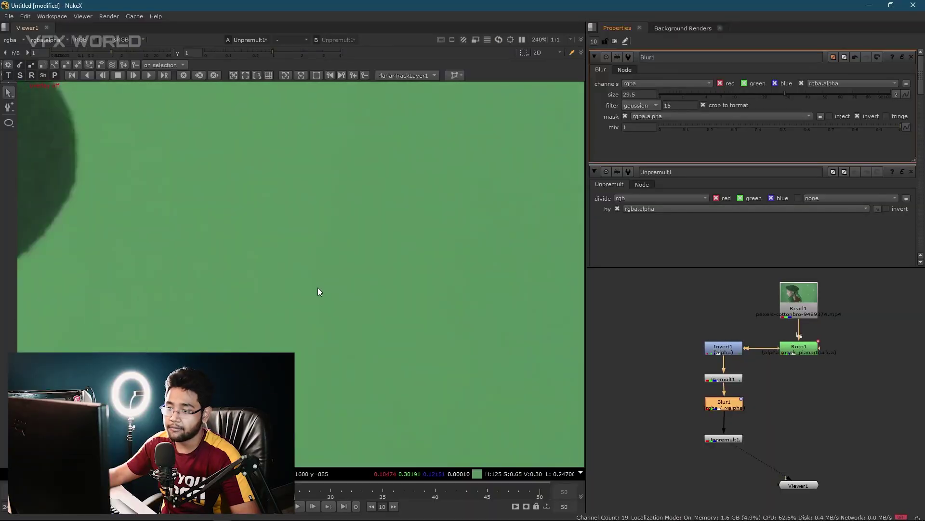
pyautogui.press('g')
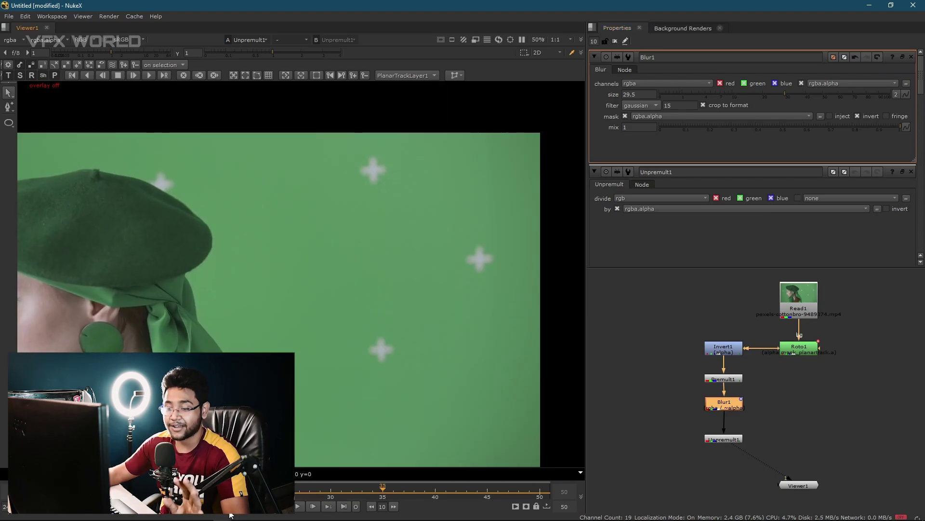
pyautogui.click(208, 506)
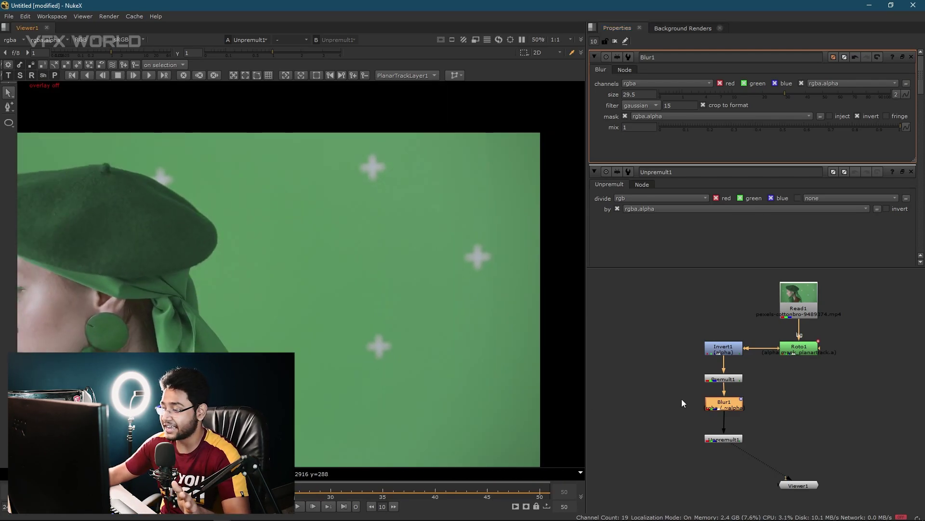
# - In Roto1, draw an ellipse around the upper cross marker beyond the beret, placing it under PlanarTrackLayer1
pyautogui.doubleClick(787, 354)
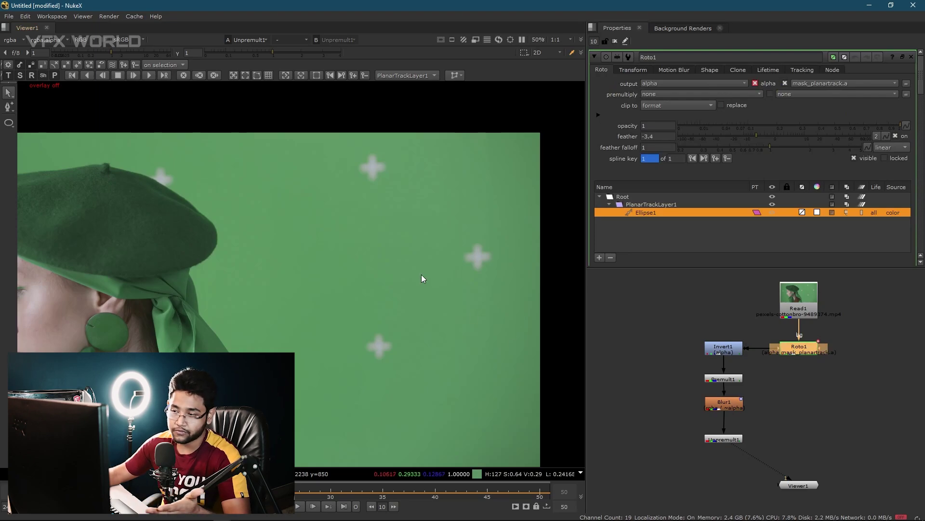
pyautogui.scroll(-1, 422, 274)
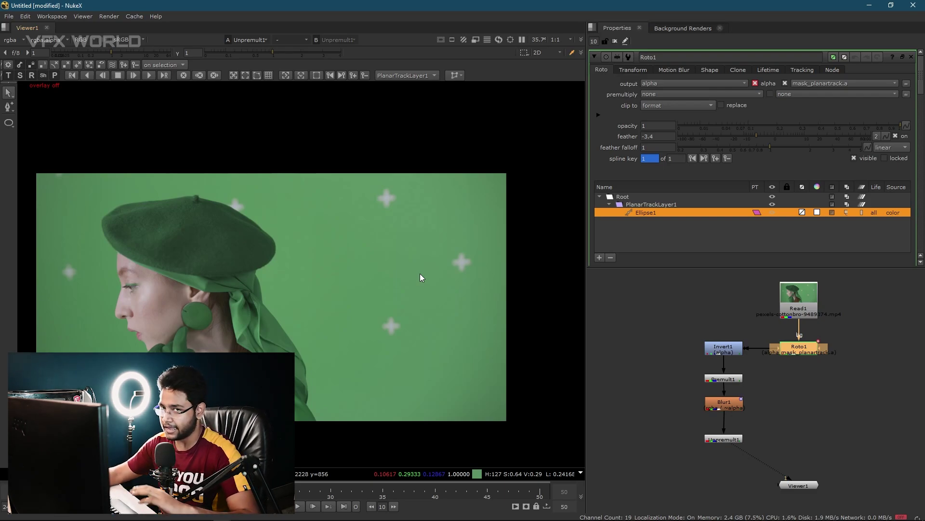
pyautogui.click(649, 205)
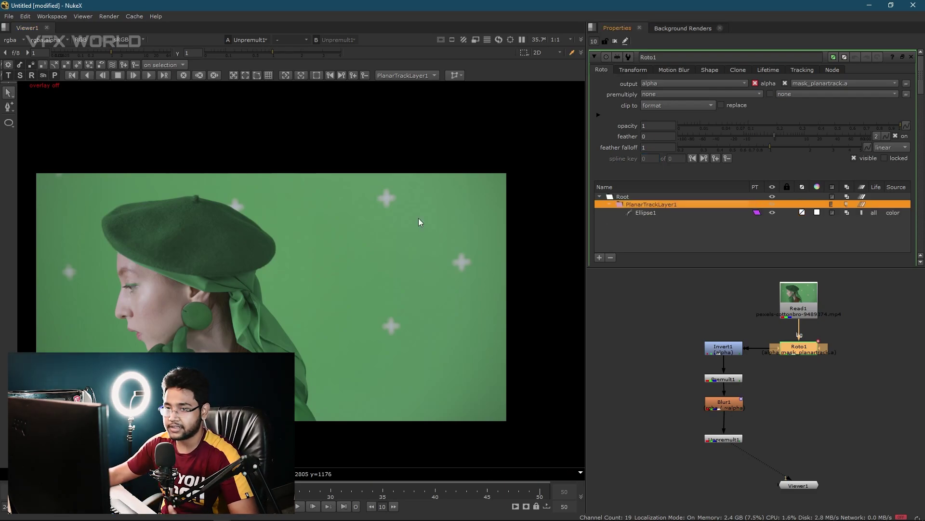
pyautogui.click(9, 122)
pyautogui.scroll(3, 424, 200)
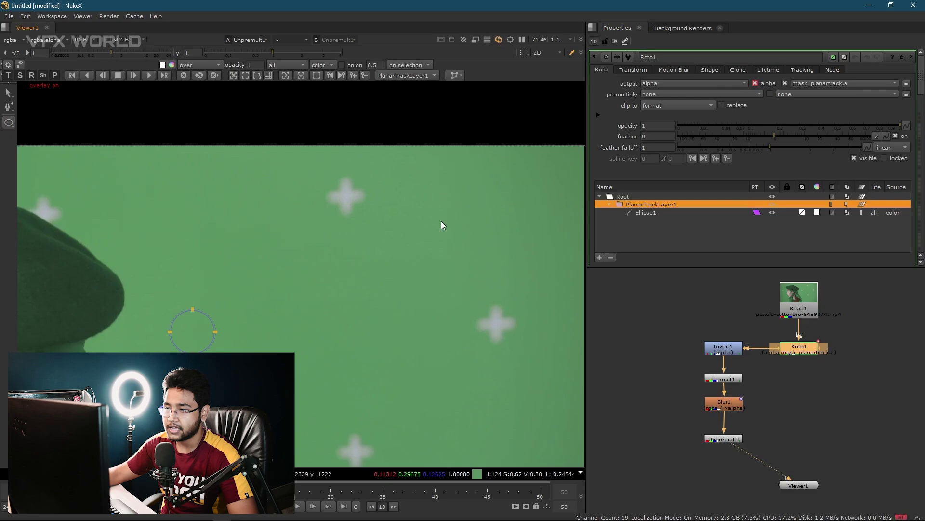
pyautogui.scroll(3, 346, 183)
pyautogui.scroll(2, 346, 183)
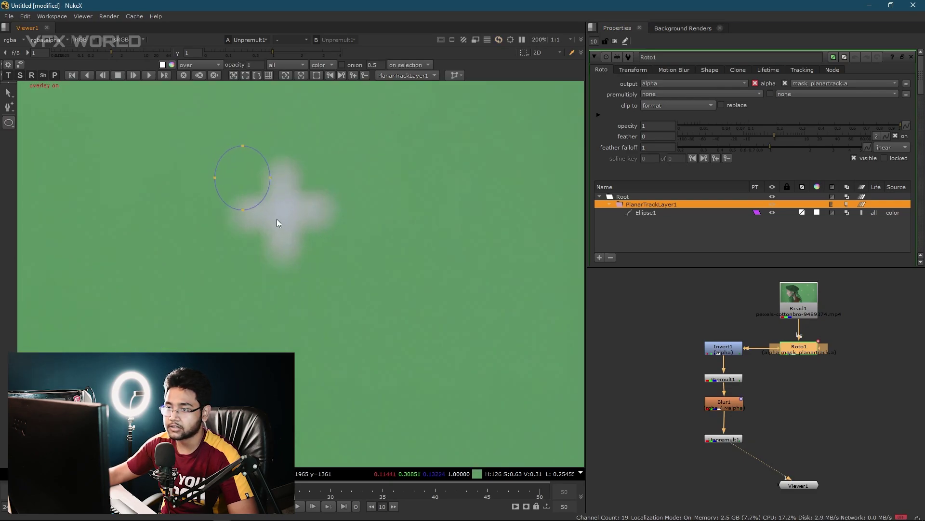
pyautogui.moveTo(340, 266); pyautogui.dragTo(348, 279)
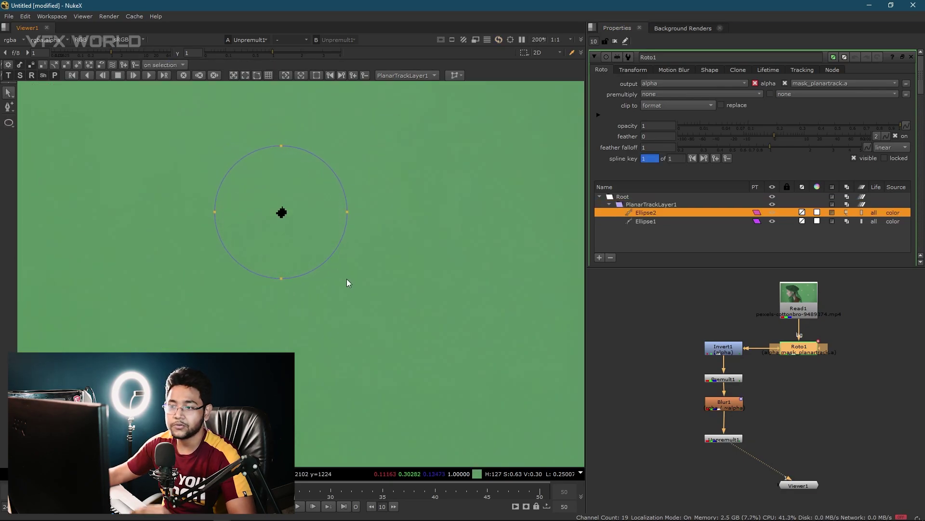
# - Set the size of Blur1 to 32 to close the small hole inside the upper marker's ellipse
pyautogui.scroll(3, 295, 208)
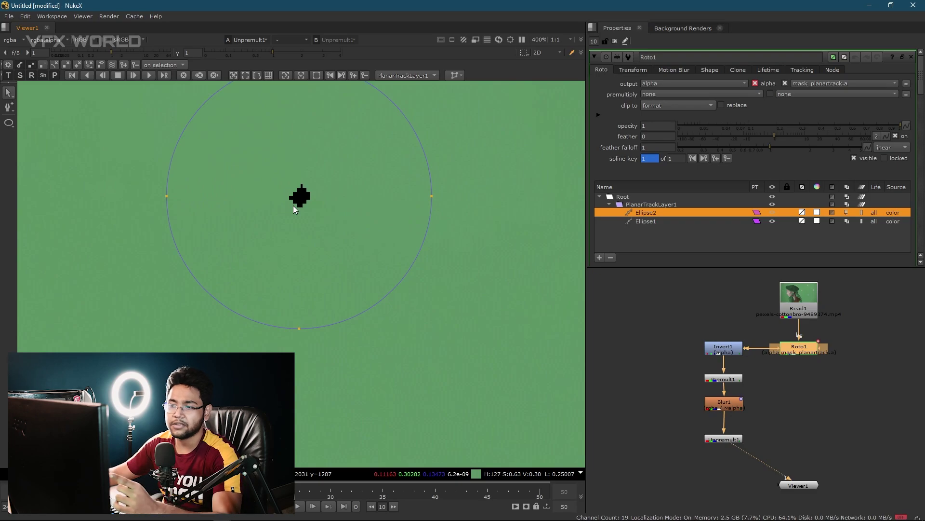
pyautogui.doubleClick(734, 406)
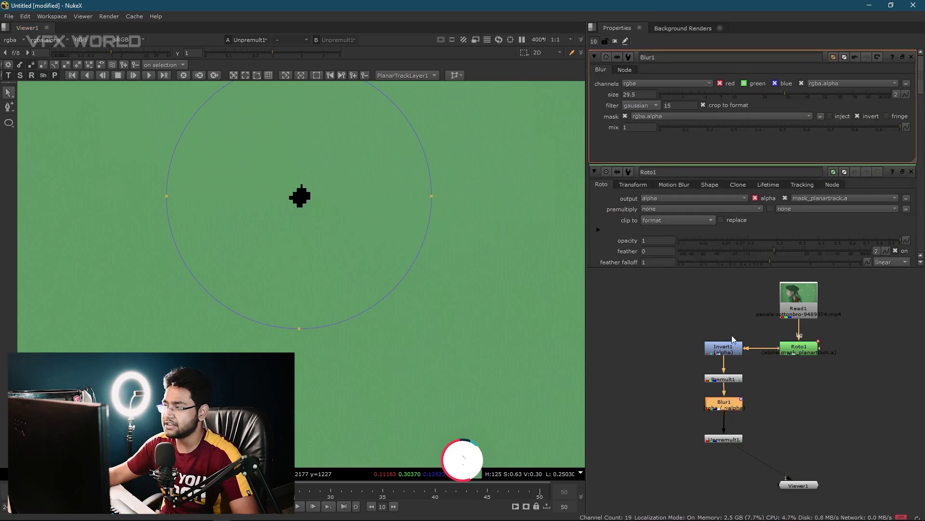
pyautogui.moveTo(789, 94); pyautogui.dragTo(791, 94)
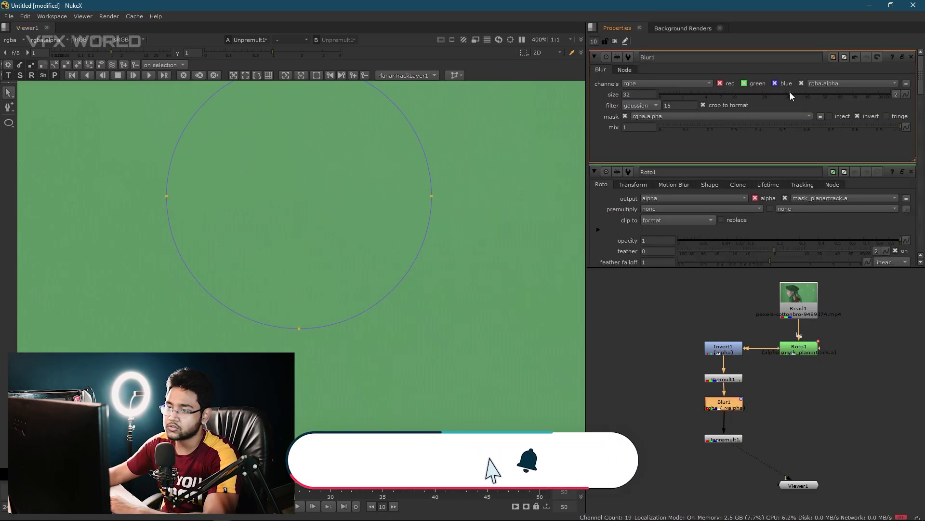
# - Draw a Roto1 ellipse around the cross marker nearest the image's right edge and expand its feather slightly outward
pyautogui.scroll(-5, 380, 297)
pyautogui.moveTo(373, 281); pyautogui.dragTo(323, 151, button='middle')
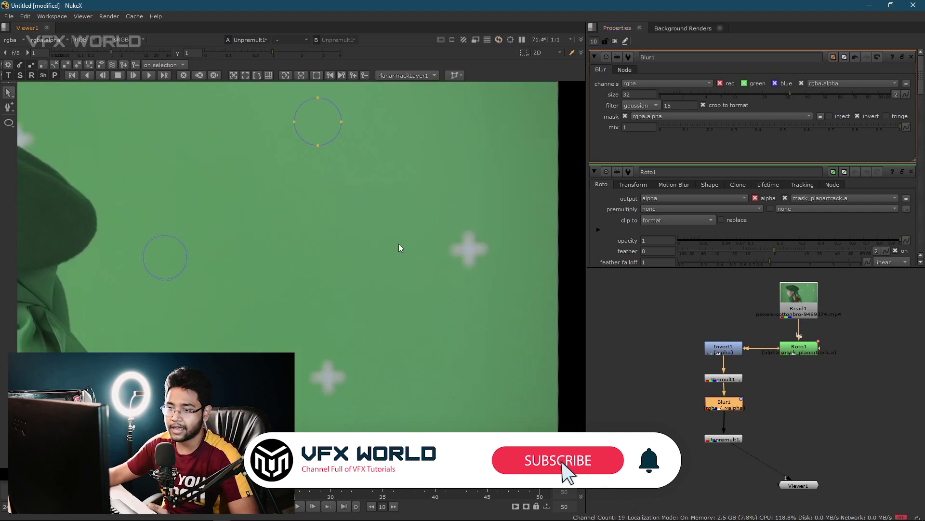
pyautogui.scroll(1, 431, 267)
pyautogui.click(10, 123)
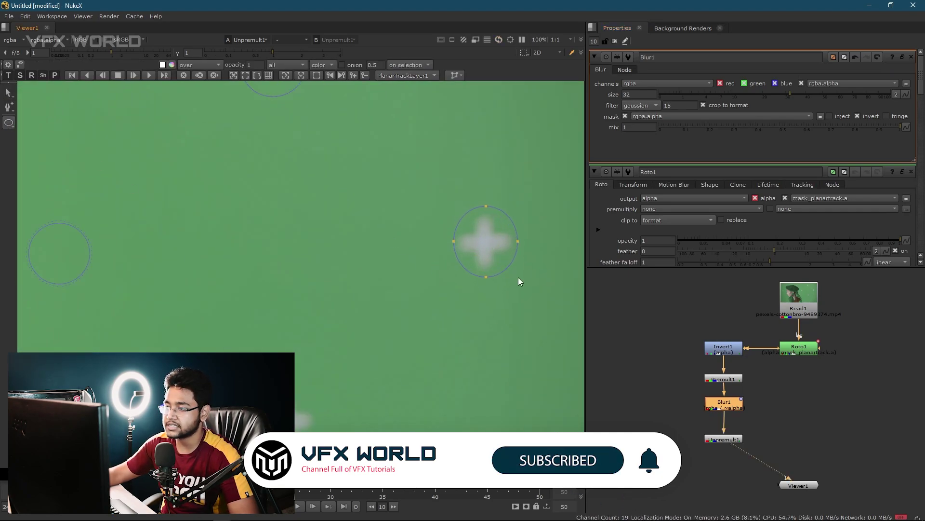
pyautogui.moveTo(519, 277); pyautogui.dragTo(519, 277)
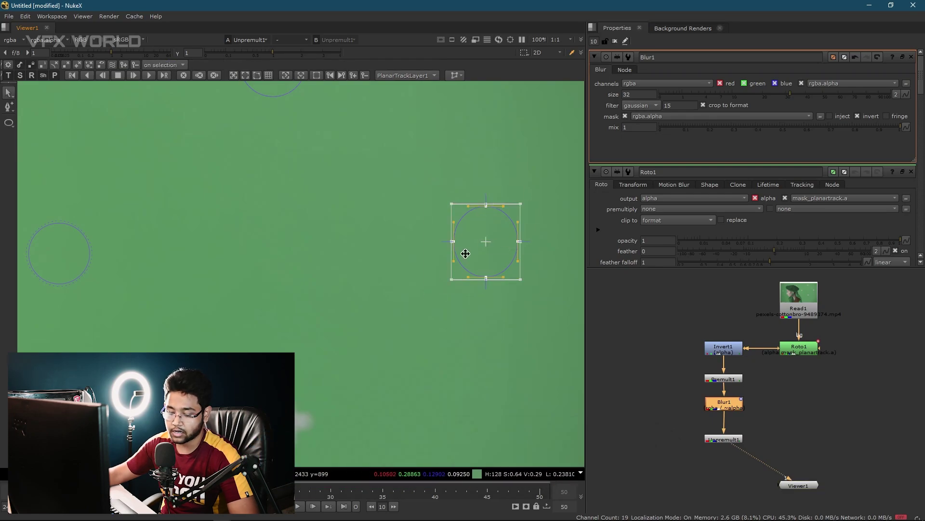
pyautogui.press('e')
pyautogui.click(409, 288)
# - Draw another Roto1 ellipse around the lower cross marker and check the whole frame with the viewer overlay off
pyautogui.scroll(-1, 403, 312)
pyautogui.moveTo(373, 342); pyautogui.dragTo(403, 247, button='middle')
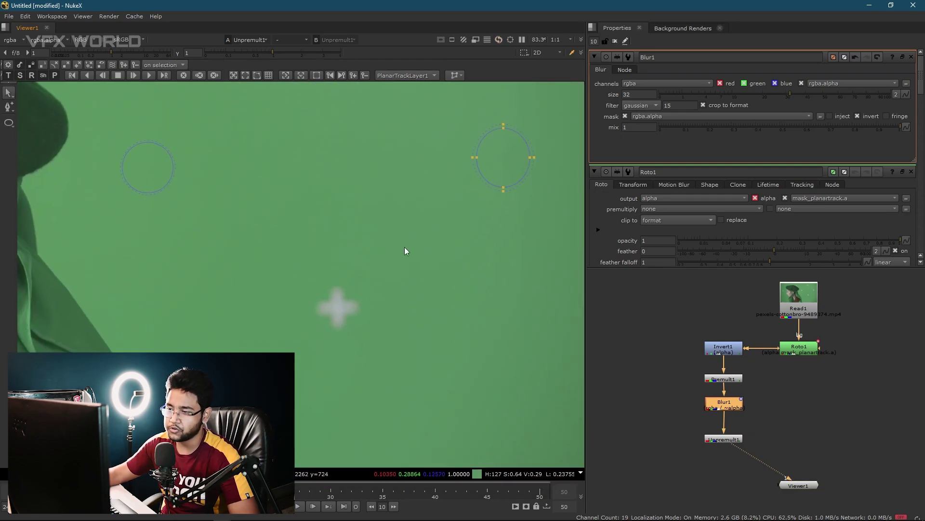
pyautogui.click(10, 123)
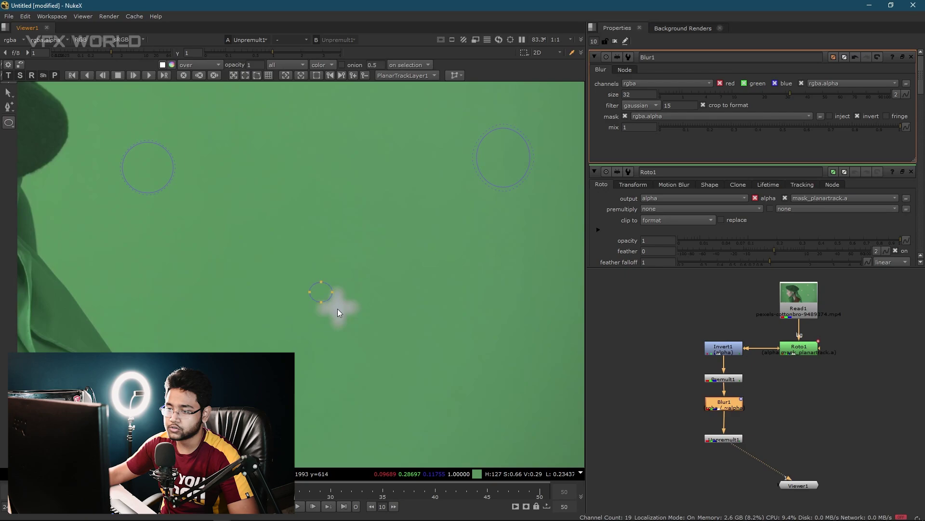
pyautogui.moveTo(337, 309); pyautogui.dragTo(366, 335)
pyautogui.moveTo(366, 334); pyautogui.dragTo(366, 335)
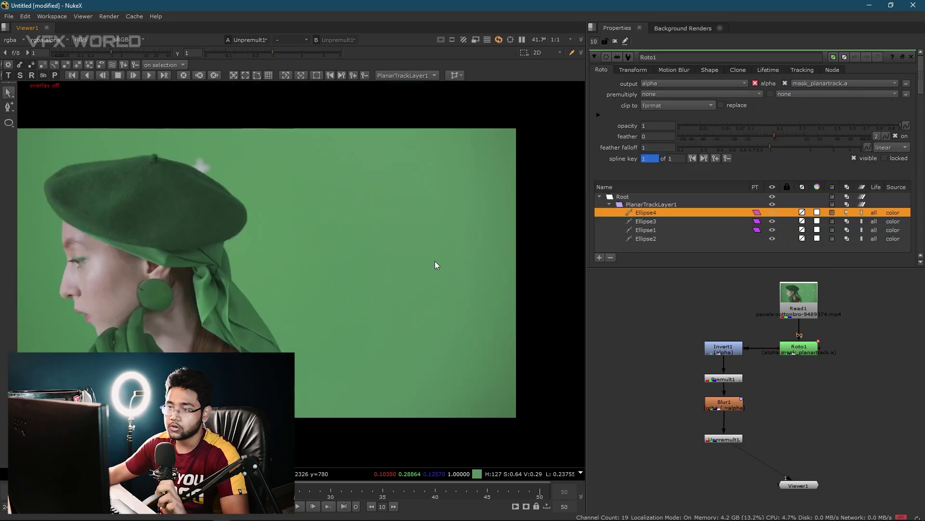
pyautogui.moveTo(435, 265); pyautogui.dragTo(435, 283, button='middle')
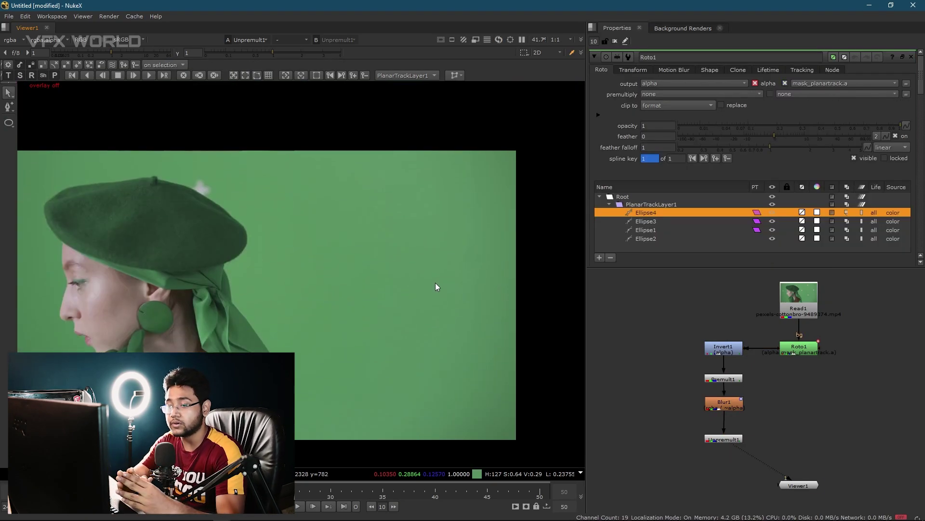